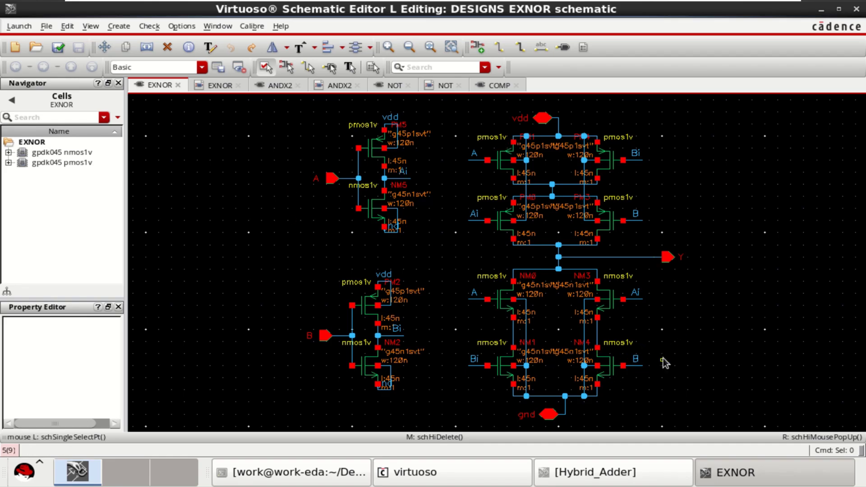
Step: Review the EXNOR symbol and the ANDX2 and NOT schematics and symbols, then show COMP
left_click(218, 87)
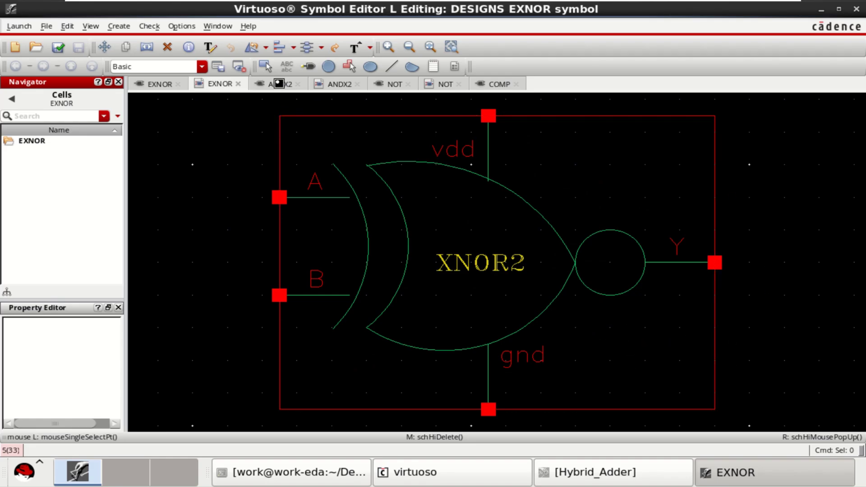
left_click(279, 84)
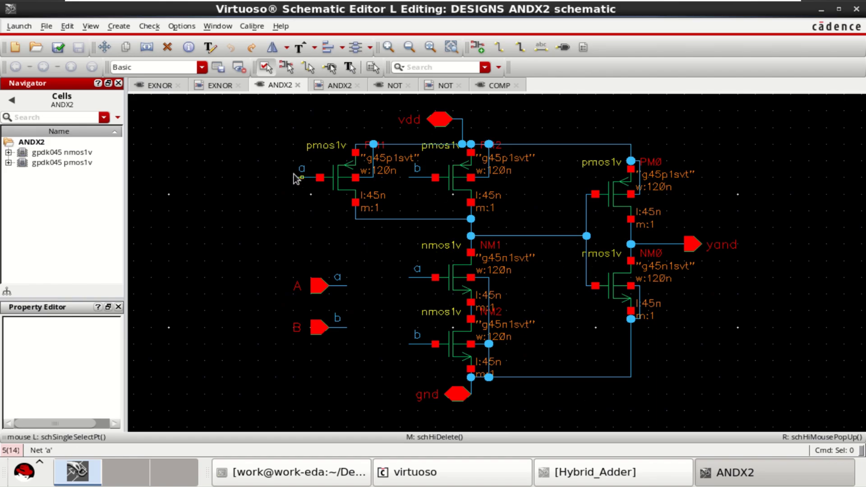
left_click(338, 85)
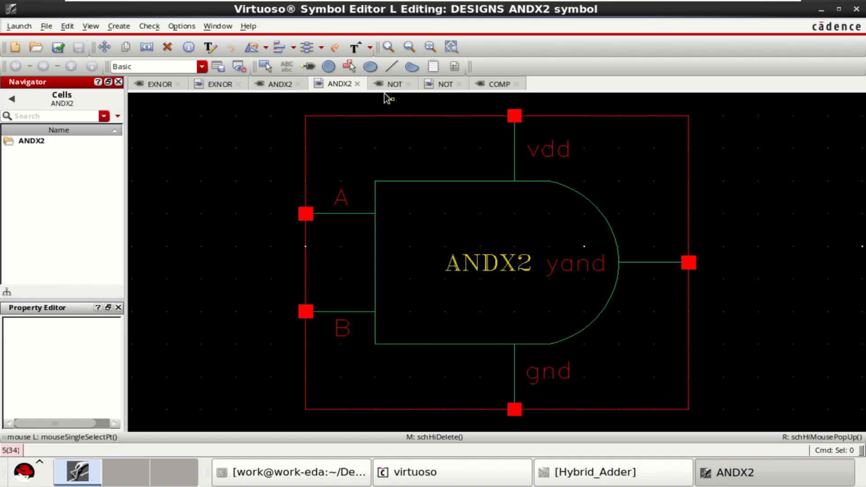
left_click(394, 85)
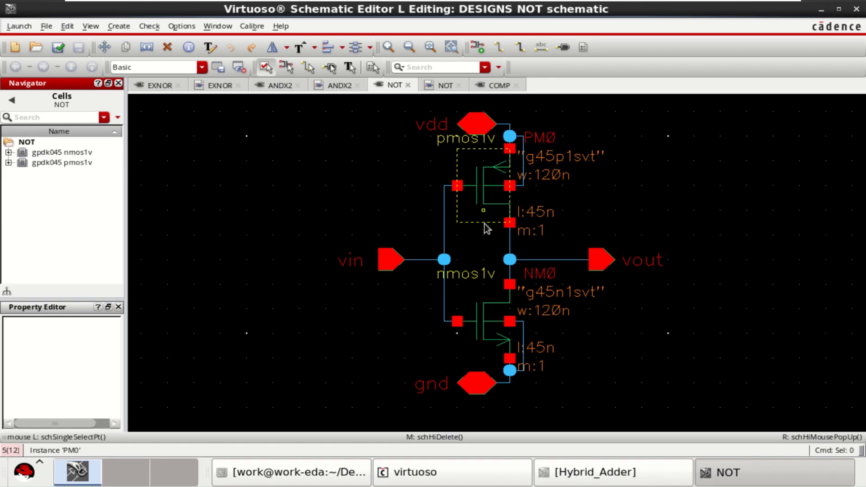
left_click(445, 85)
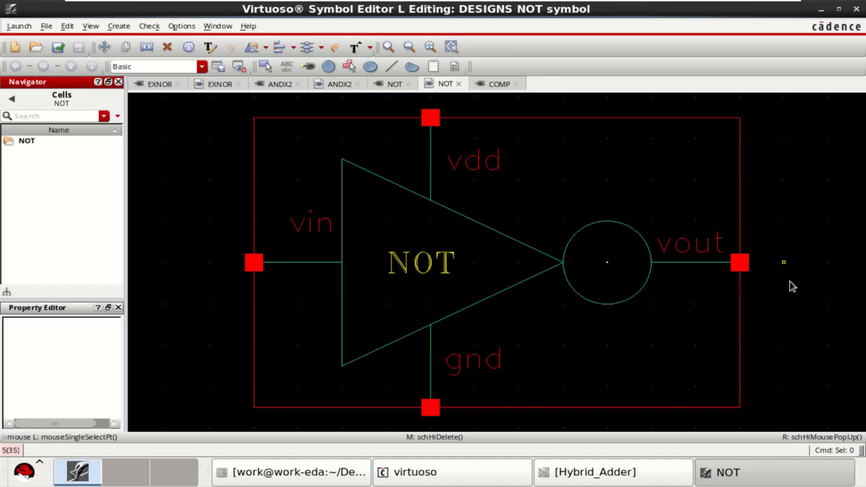
left_click(500, 85)
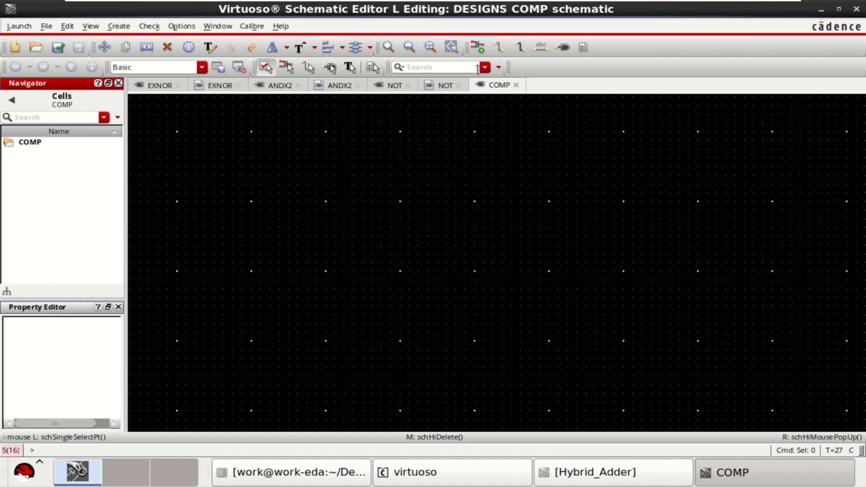
Step: Place two ANDX2 gates from the DESIGNS library, one above the other
left_click(476, 47)
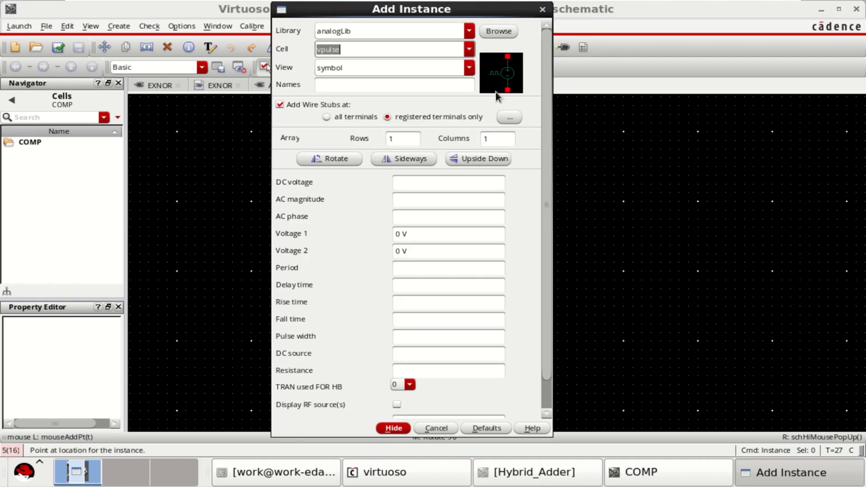
left_click(470, 31)
left_click(395, 45)
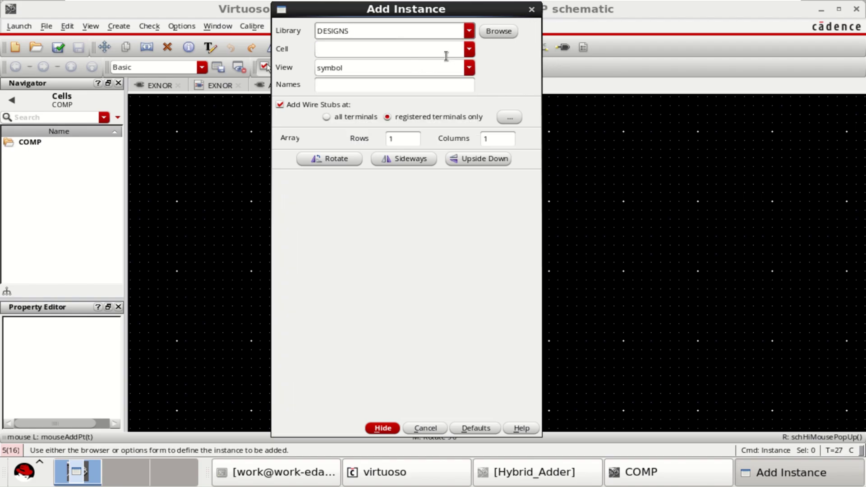
left_click(469, 50)
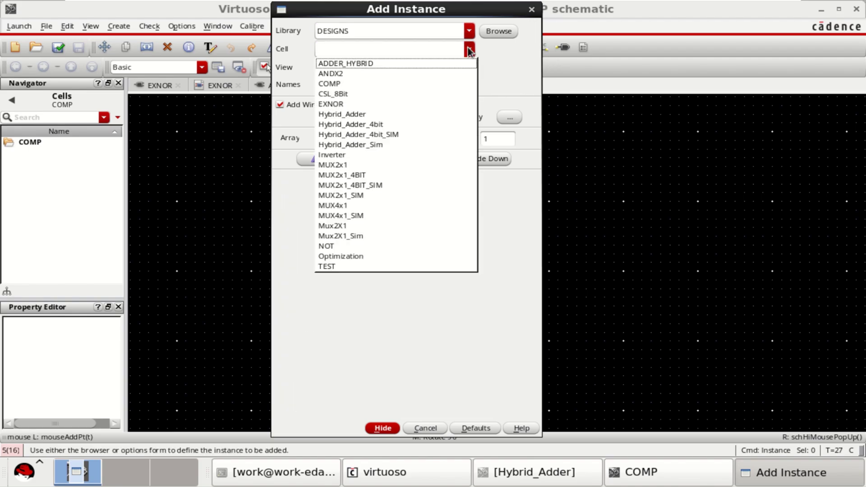
left_click(373, 73)
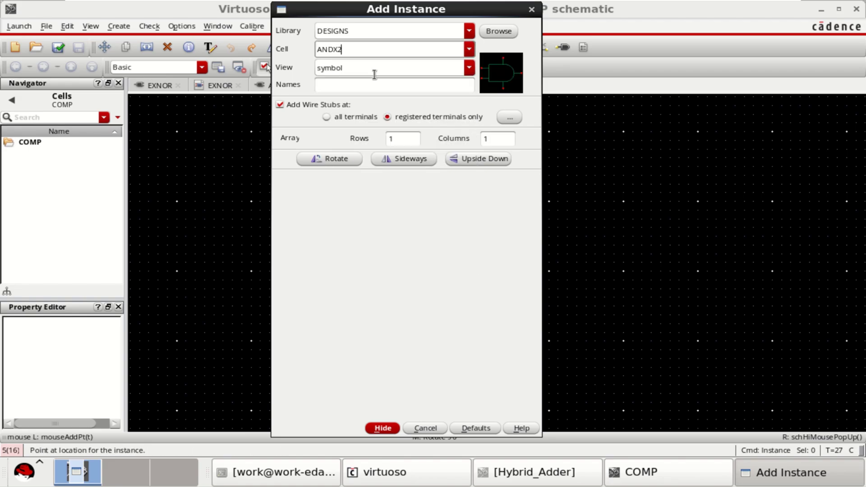
left_click(382, 428)
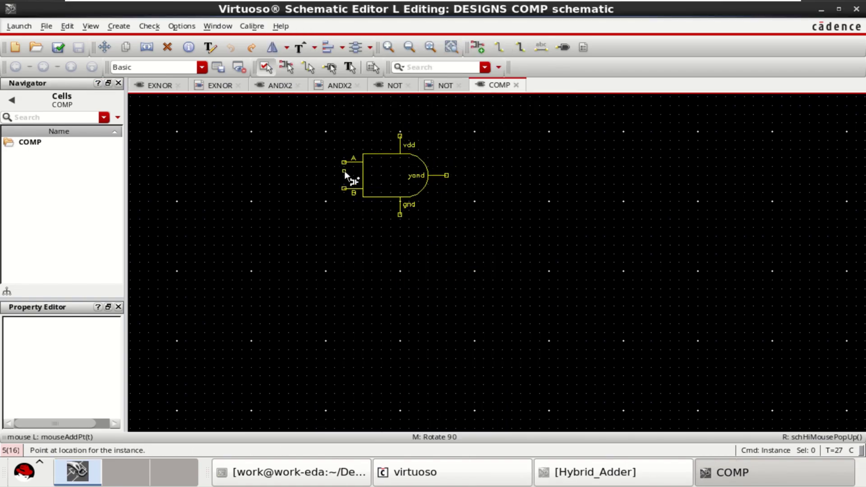
left_click(344, 170)
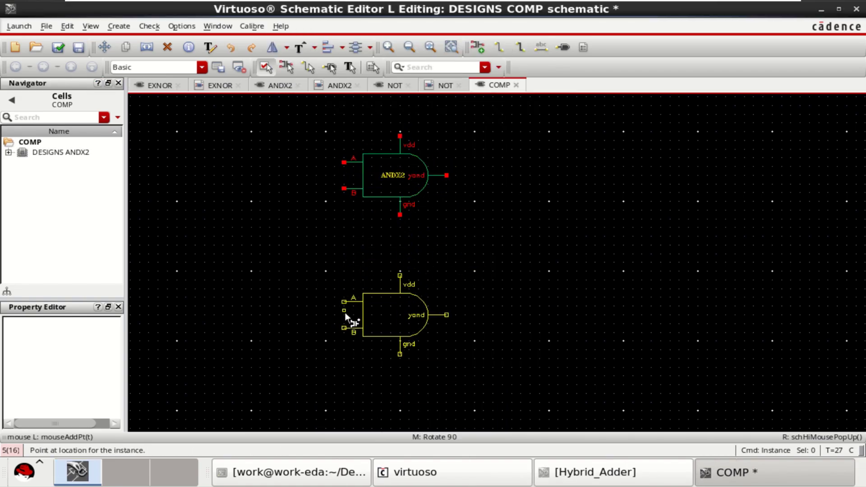
left_click(347, 315)
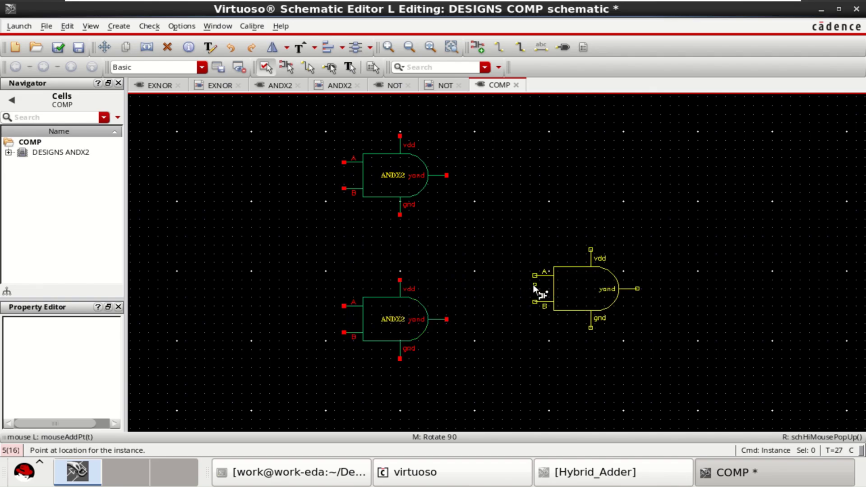
key("Escape")
Step: Place an EXNOR gate between the two ANDX2 gates
left_click(477, 47)
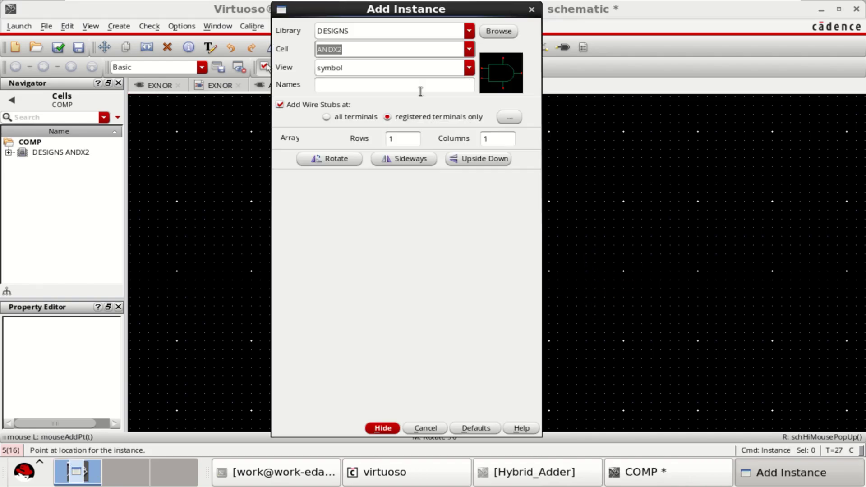
left_click(469, 49)
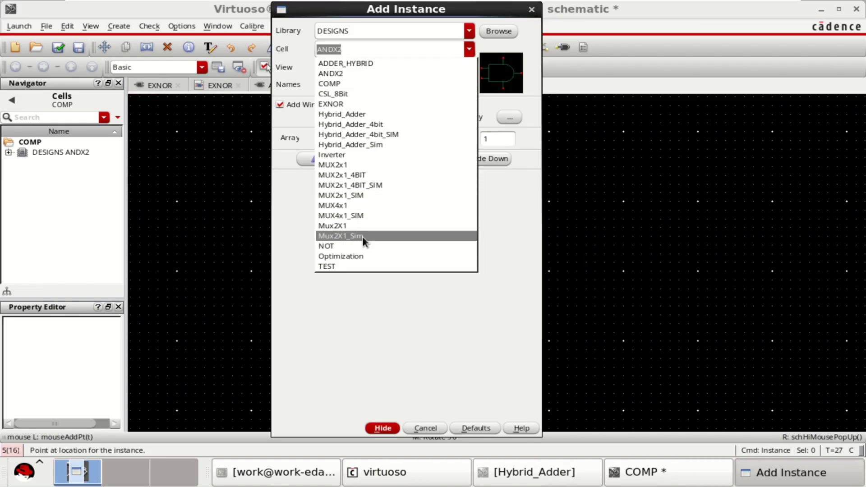
left_click(365, 107)
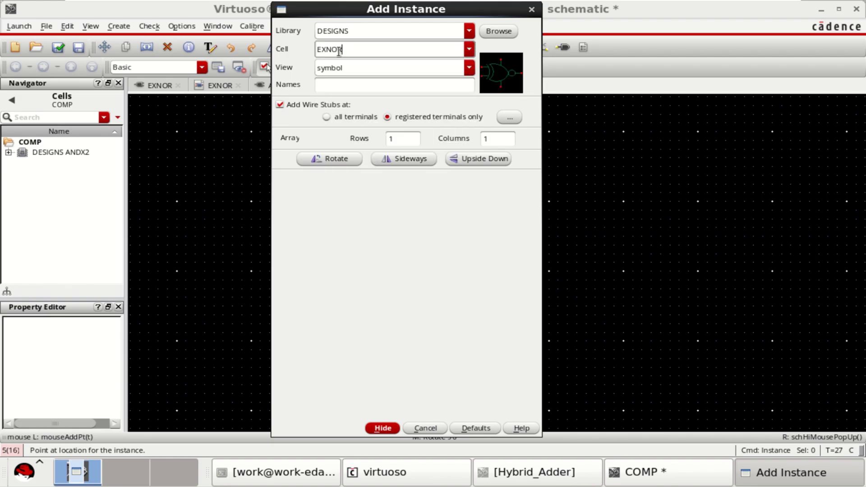
left_click(383, 429)
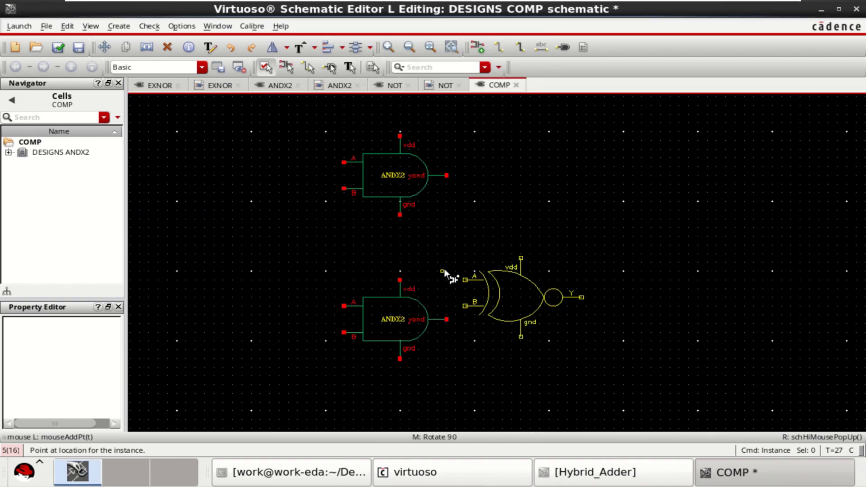
left_click(457, 223)
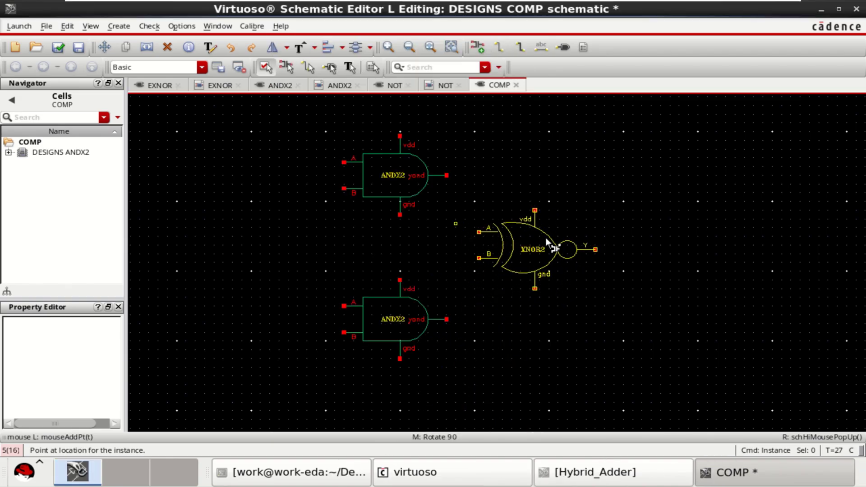
key("Escape")
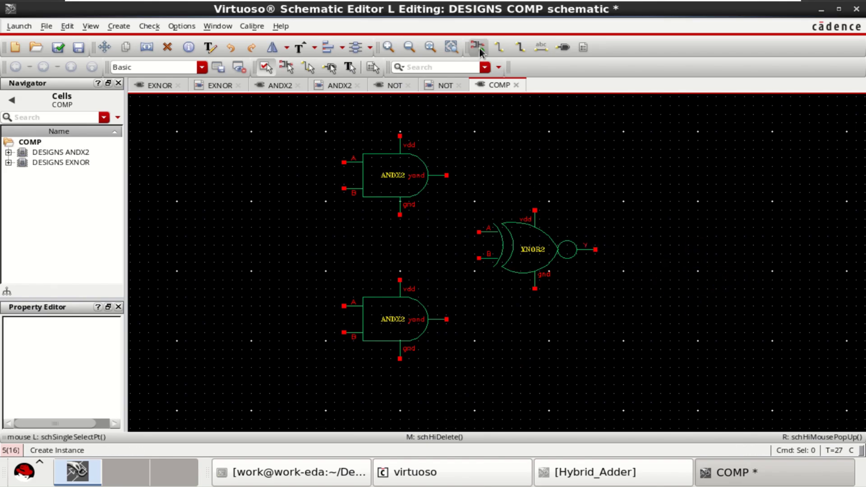
Step: Place two NOT inverters at top left and bottom left, then fit the view
left_click(478, 47)
left_click(469, 49)
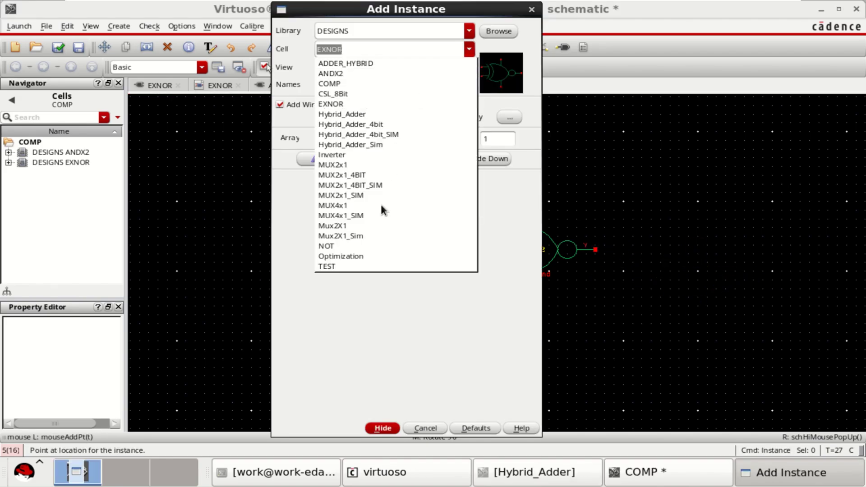
left_click(372, 246)
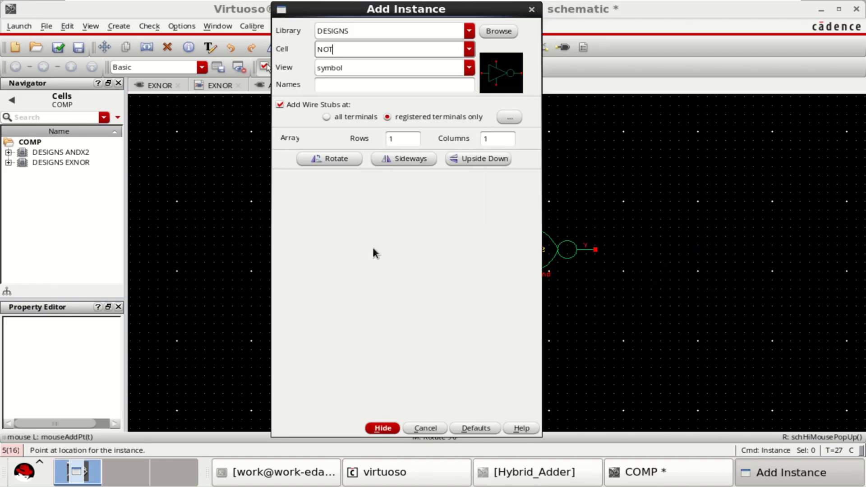
left_click(383, 427)
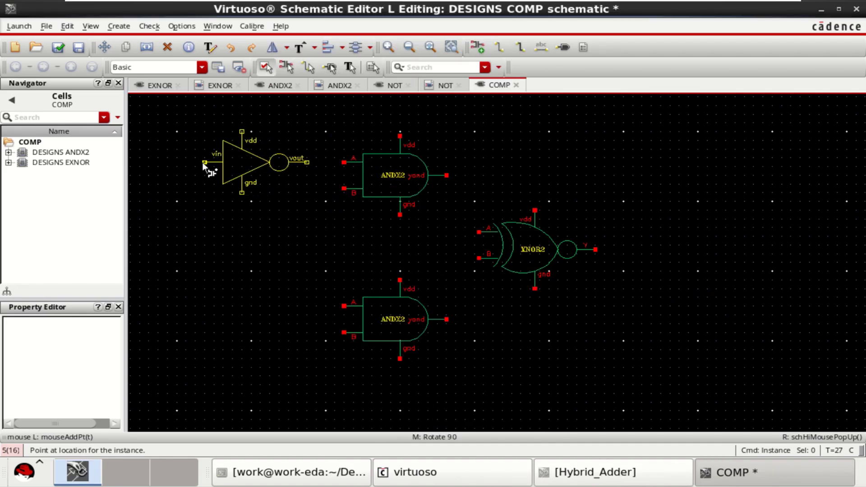
left_click(202, 166)
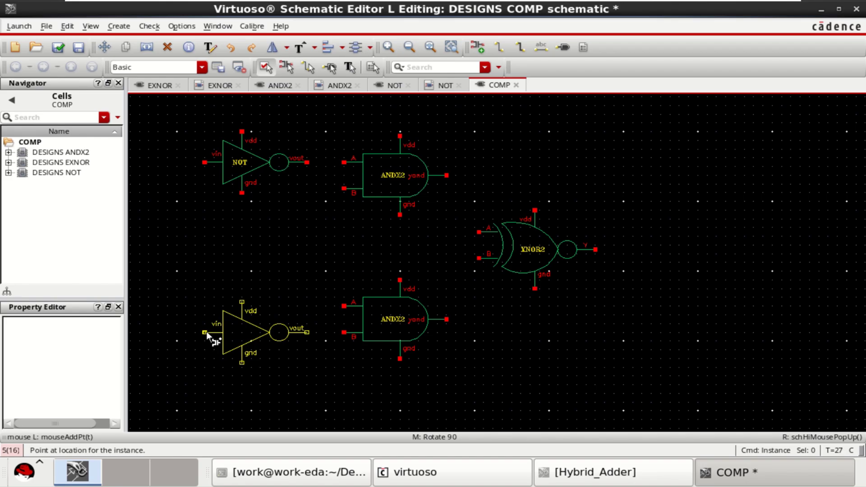
left_click(207, 333)
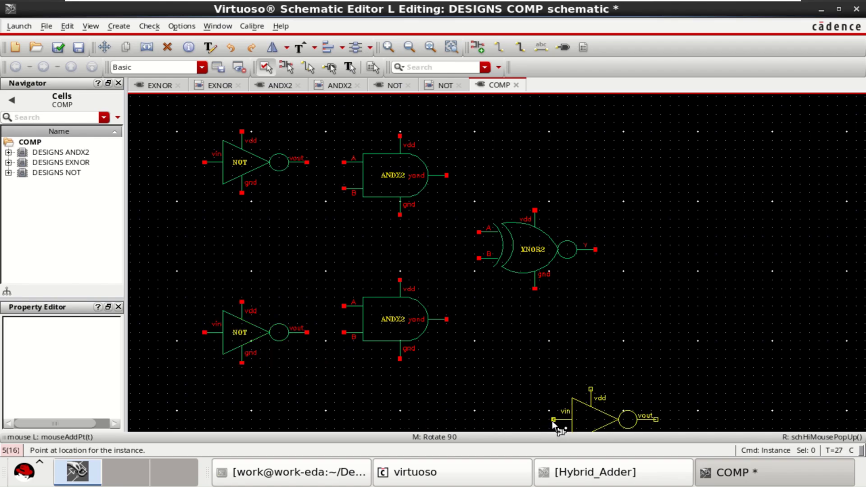
key("Escape")
key("f")
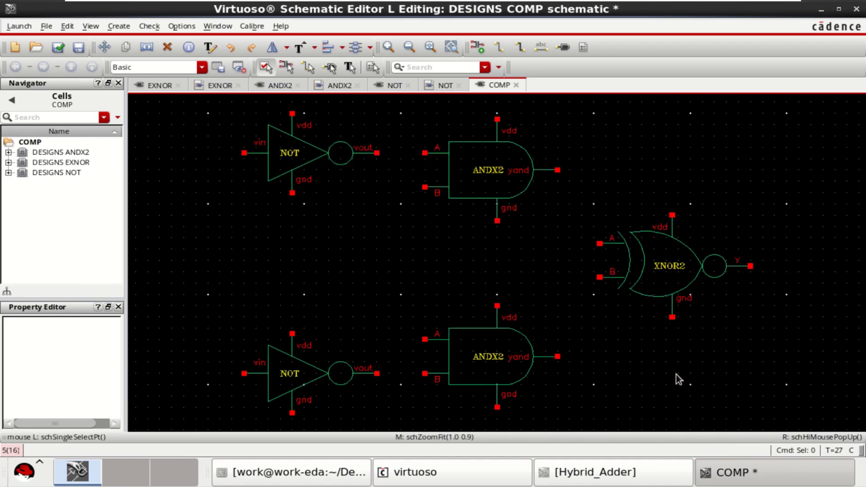
Step: Extend wires to the right from the upper and lower ANDX2 outputs
left_click(504, 48)
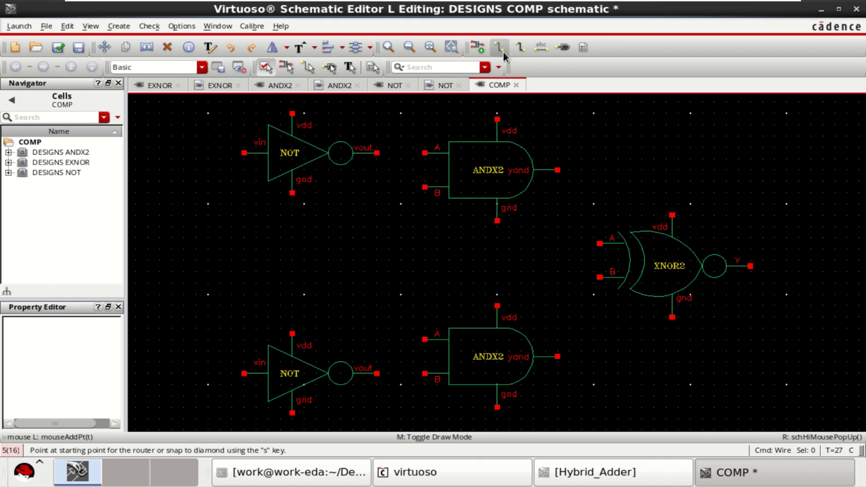
left_click(558, 170)
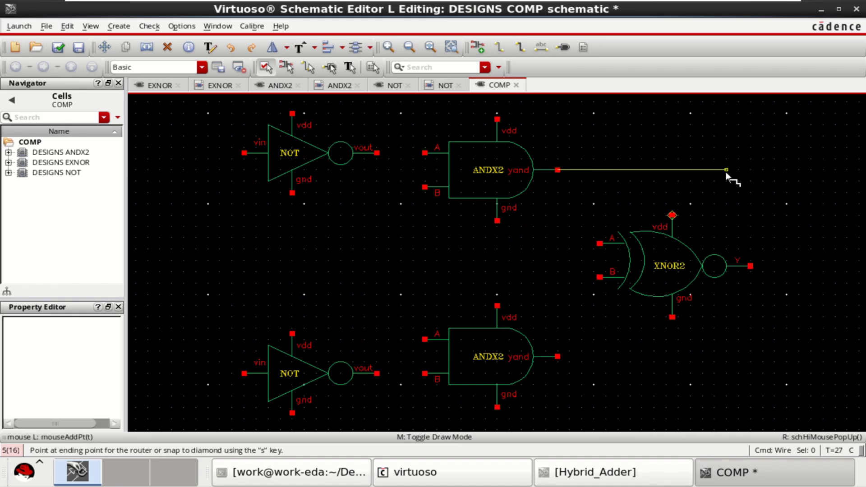
double_click(760, 169)
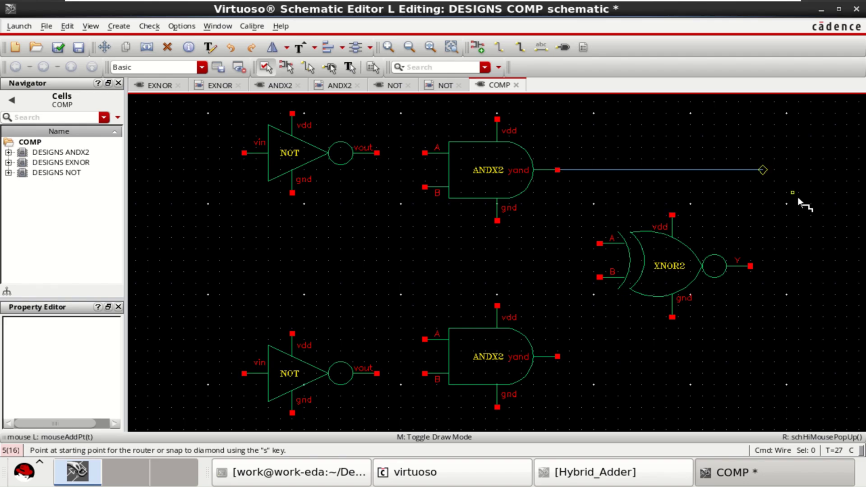
left_click(559, 356)
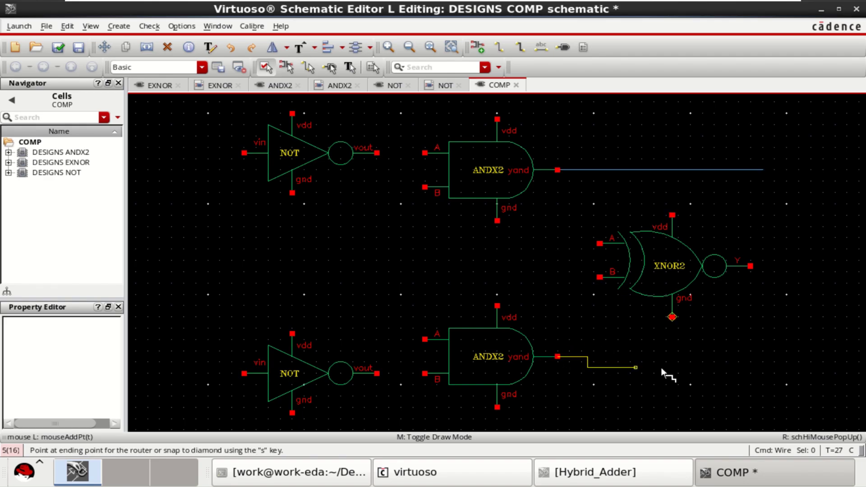
double_click(773, 356)
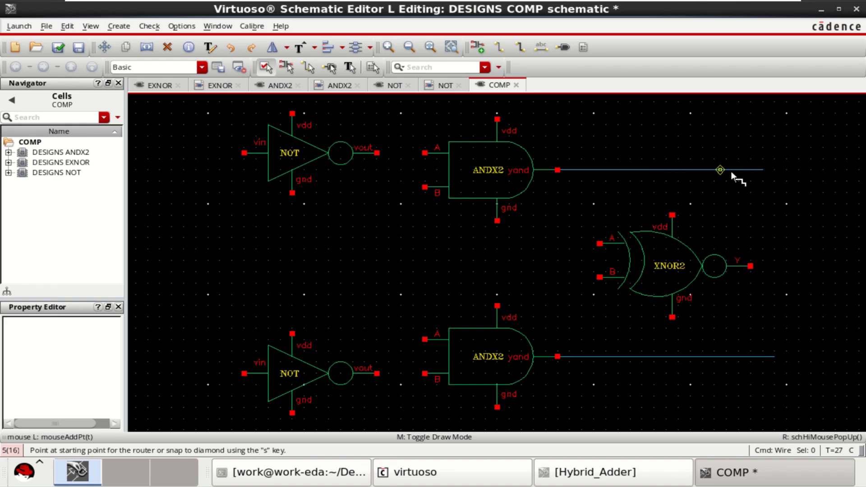
Step: Connect XNOR2 input A to the upper ANDX2 net and B to the lower one
left_click(600, 244)
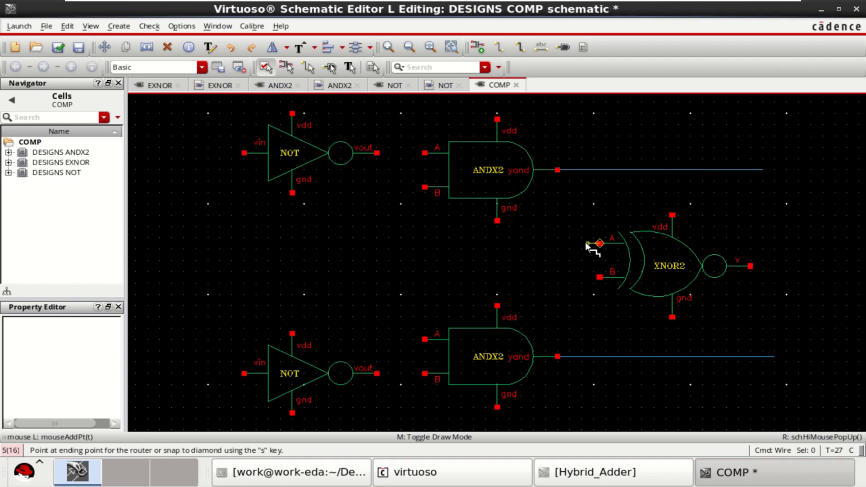
left_click(582, 170)
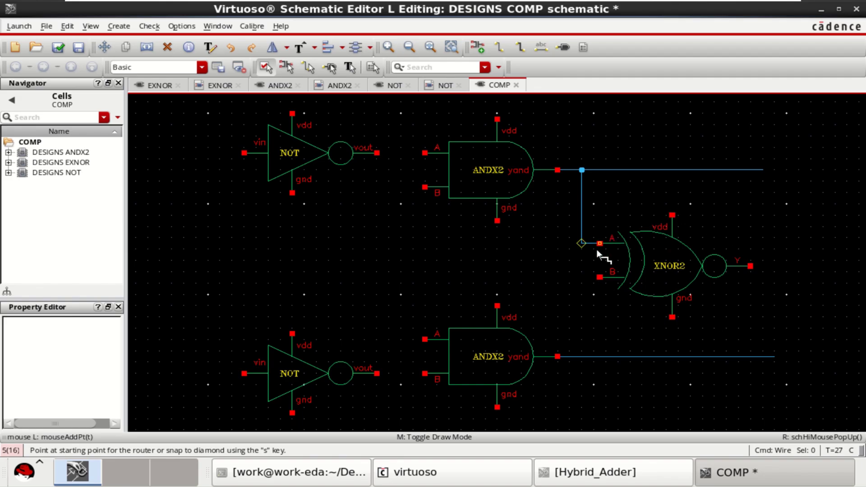
left_click(591, 277)
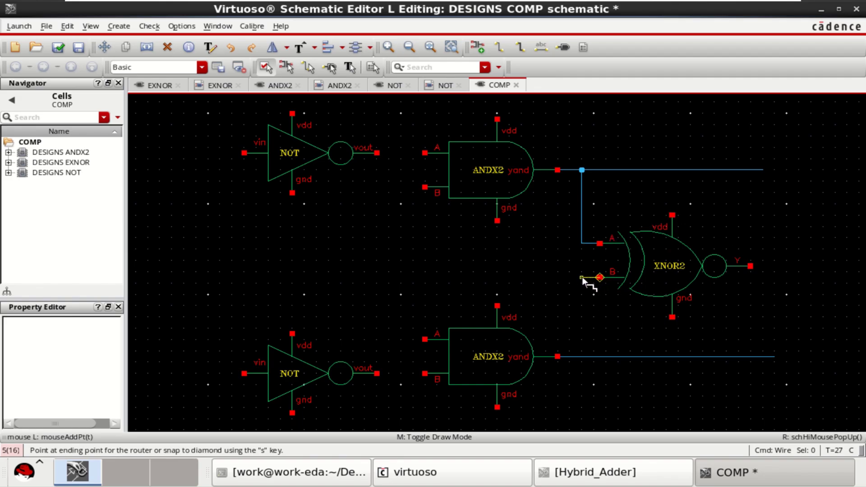
left_click(582, 355)
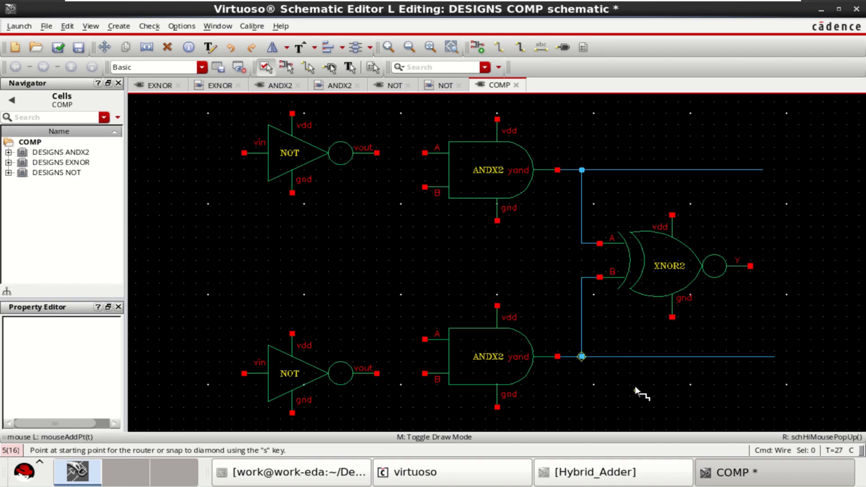
key("Escape")
Step: Place output pins AlessB, AequalB and AgreaterB at the upper net, XNOR2 output and lower net
left_click(562, 47)
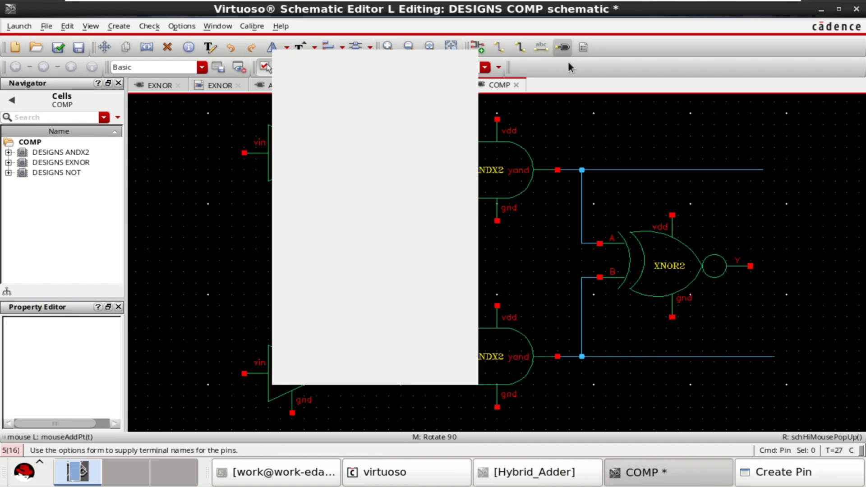
left_click(397, 82)
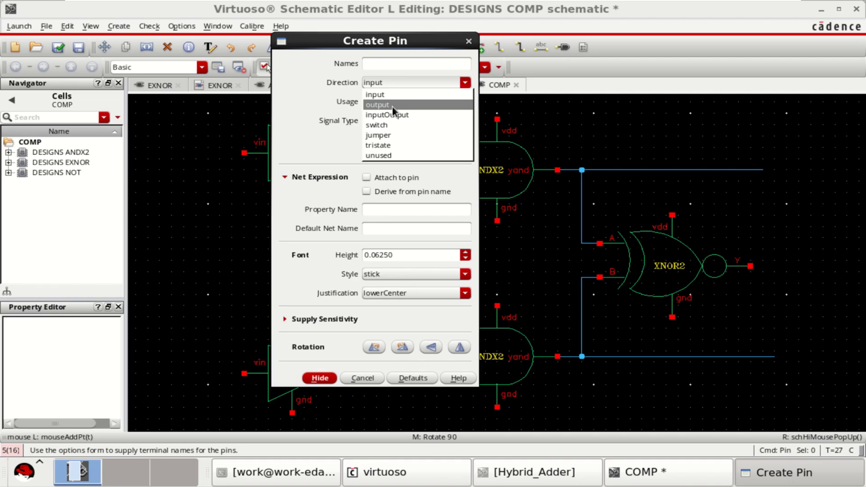
left_click(391, 105)
left_click(386, 64)
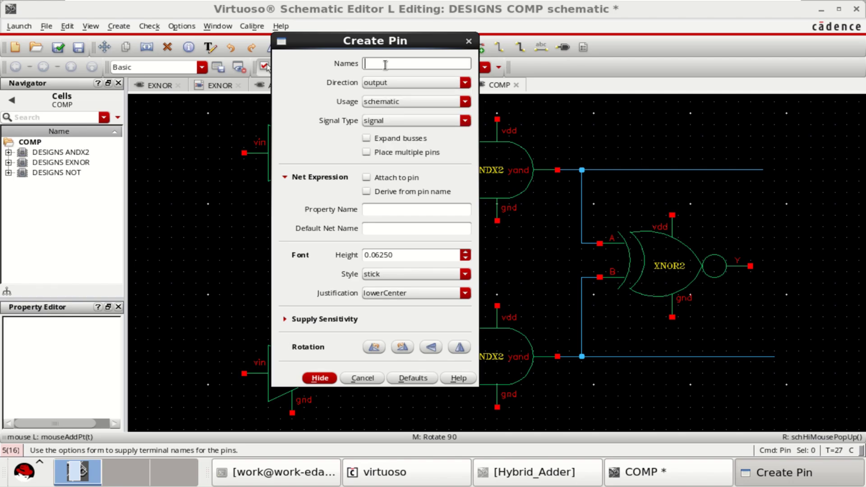
type("AlessB AequalB Agreater")
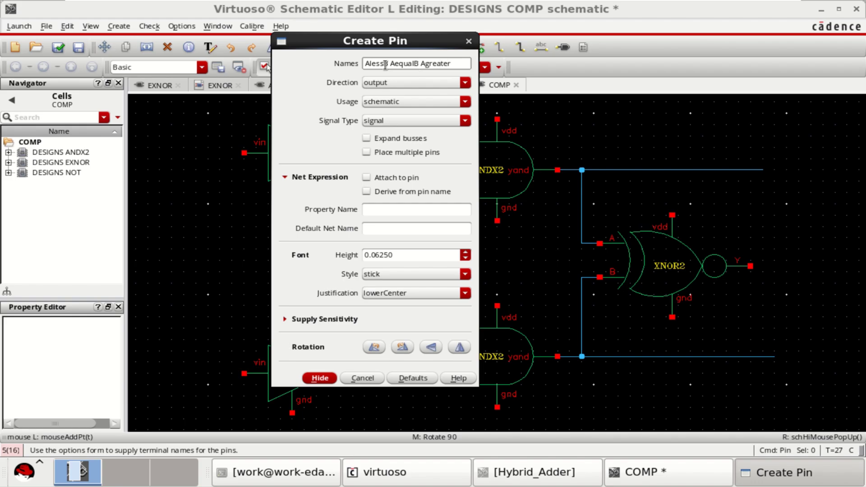
type("B")
left_click(325, 376)
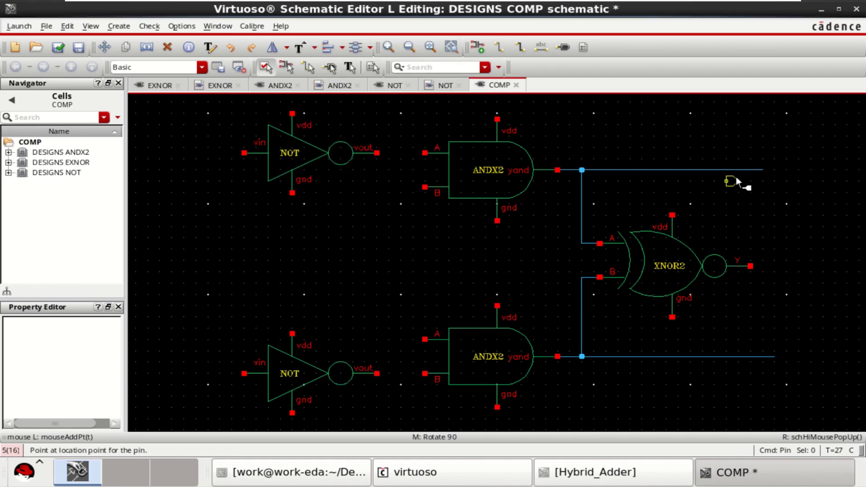
left_click(763, 168)
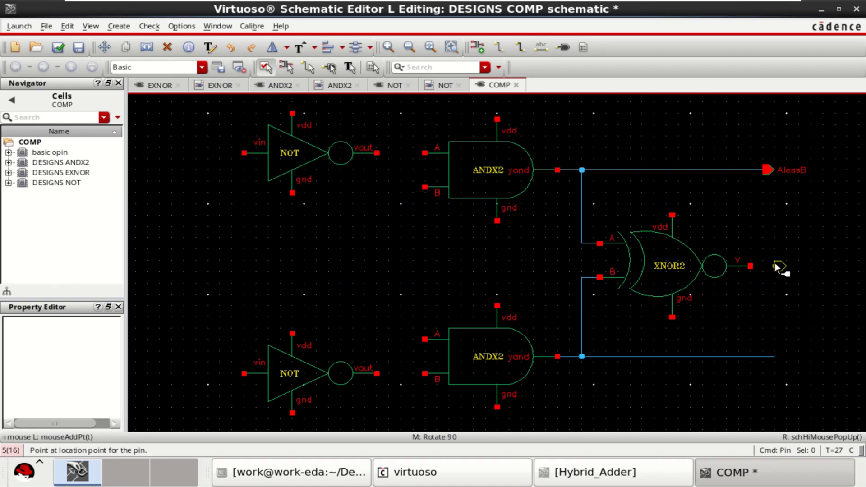
left_click(774, 265)
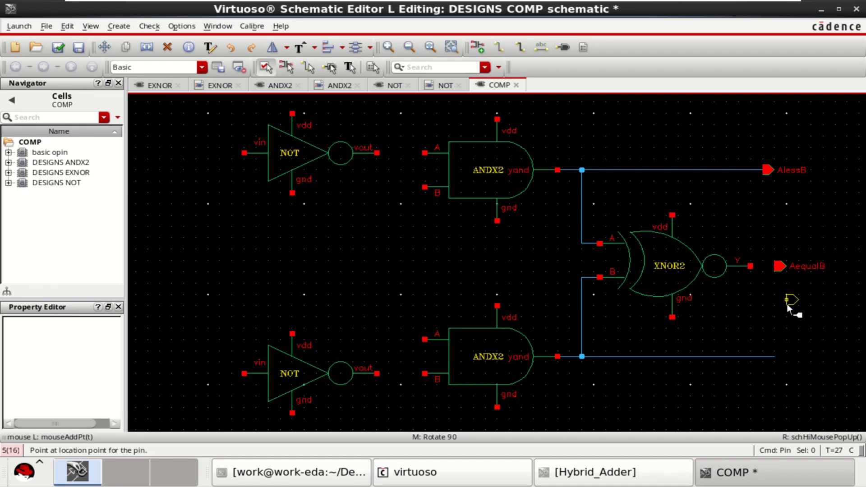
left_click(775, 355)
key("Escape")
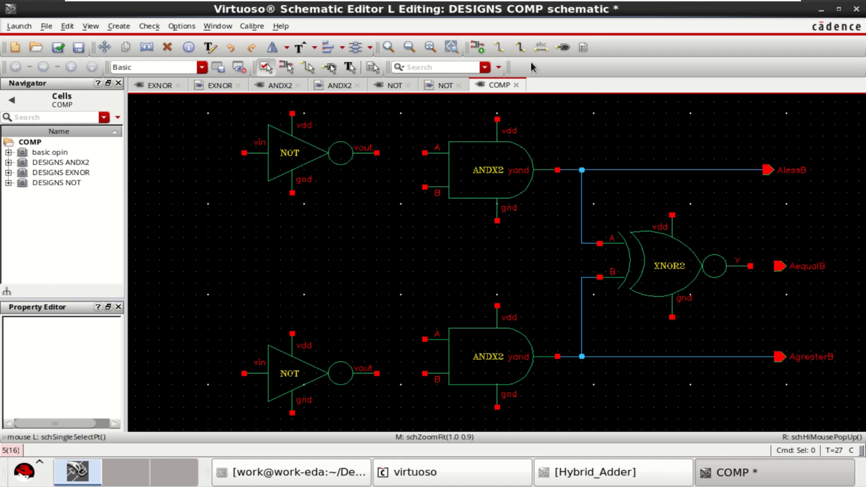
Step: Wire the XNOR2 Y output to the AequalB pin
left_click(500, 48)
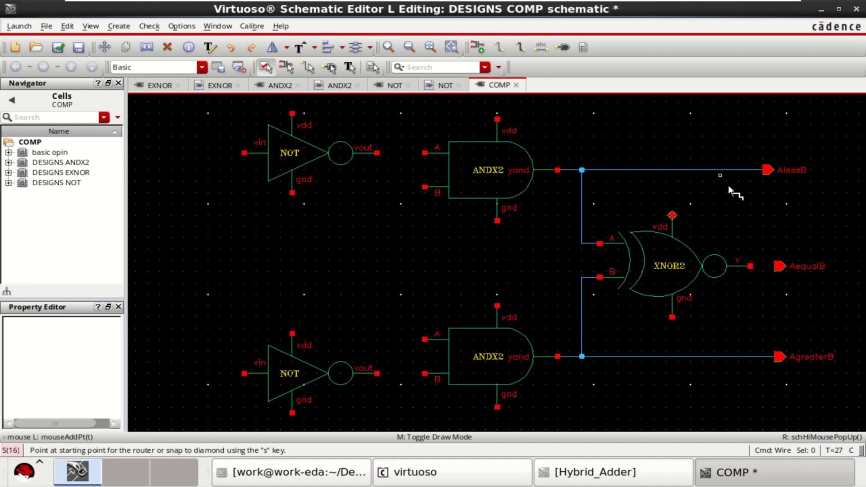
left_click(780, 267)
left_click(750, 266)
key("Escape")
scroll(676, 217, "right", 2, "shift")
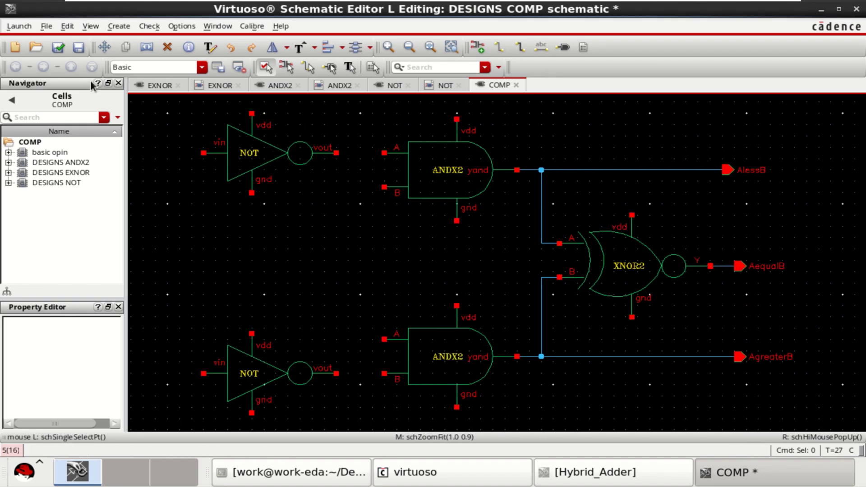
Step: Wire the upper NOT output to the upper ANDX2 A input and the lower NOT to lower ANDX2 B
left_click(498, 47)
left_click(335, 152)
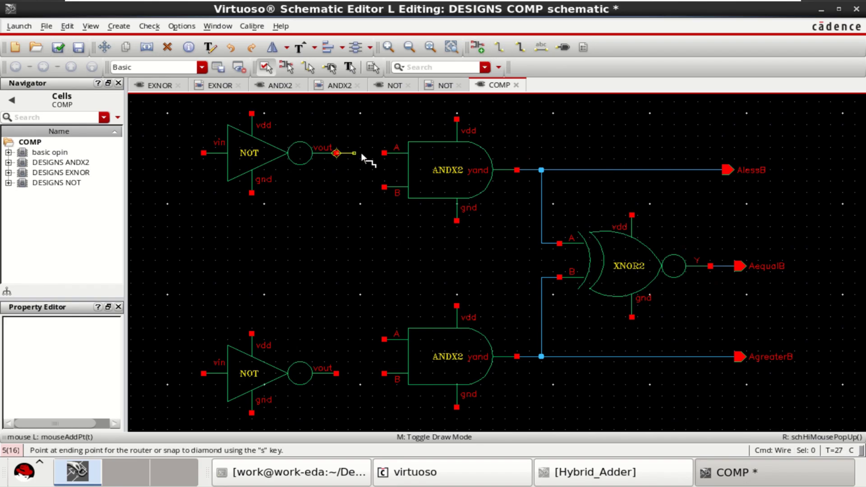
left_click(385, 161)
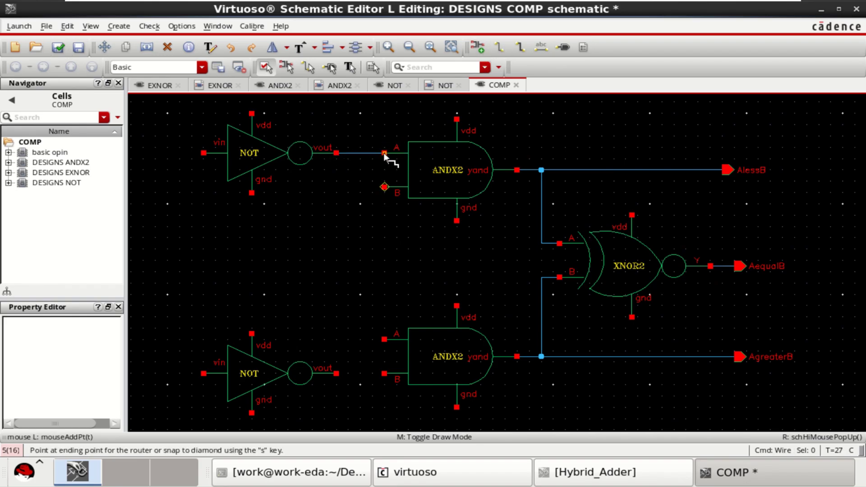
left_click(336, 373)
left_click(385, 373)
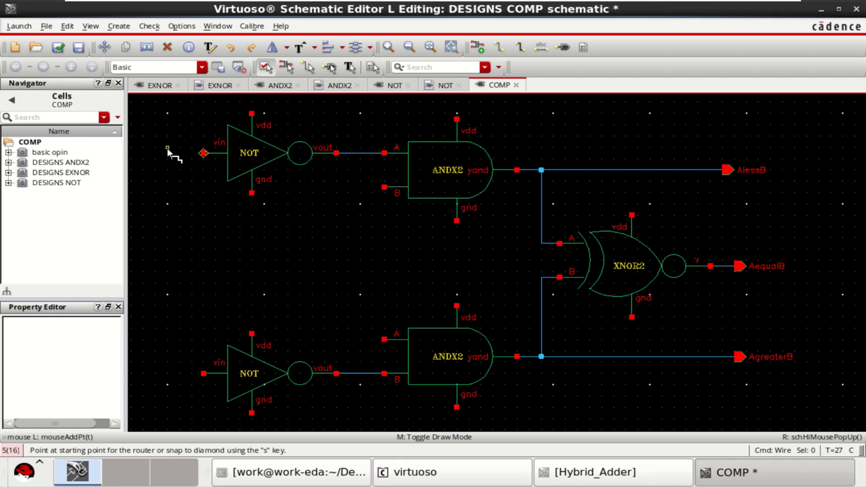
Step: Draw input wires leading into the upper and lower NOT inputs
left_click(147, 153)
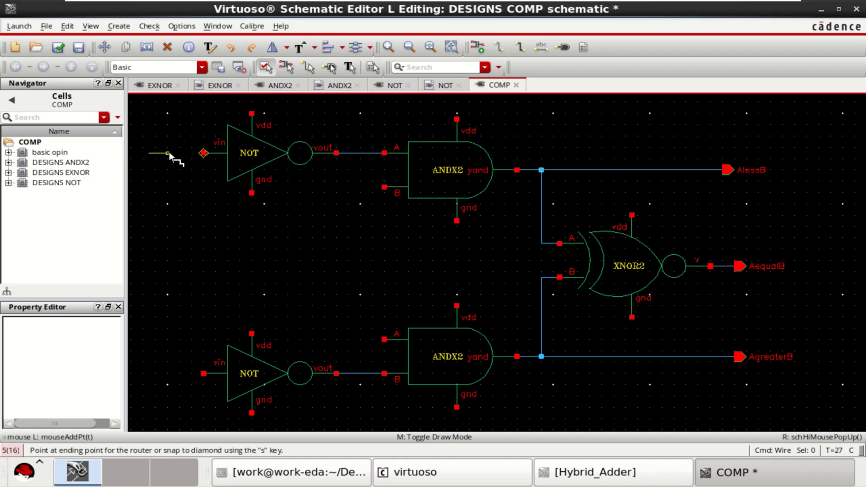
left_click(204, 152)
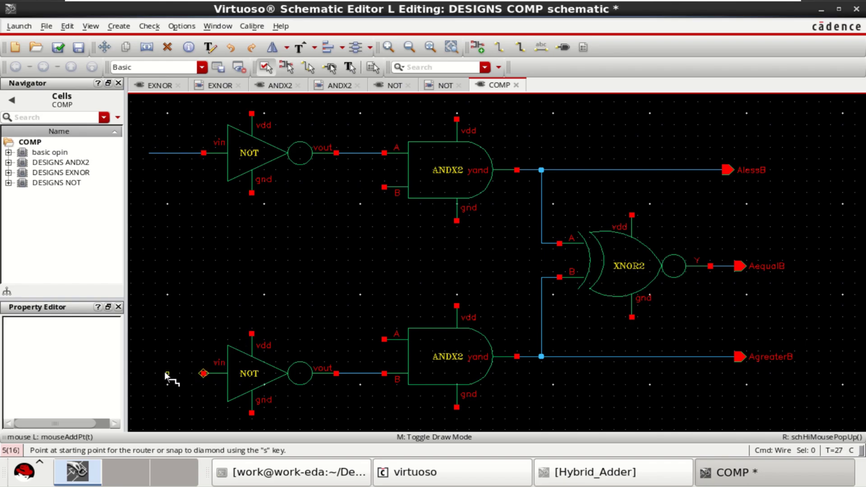
left_click(158, 372)
left_click(208, 374)
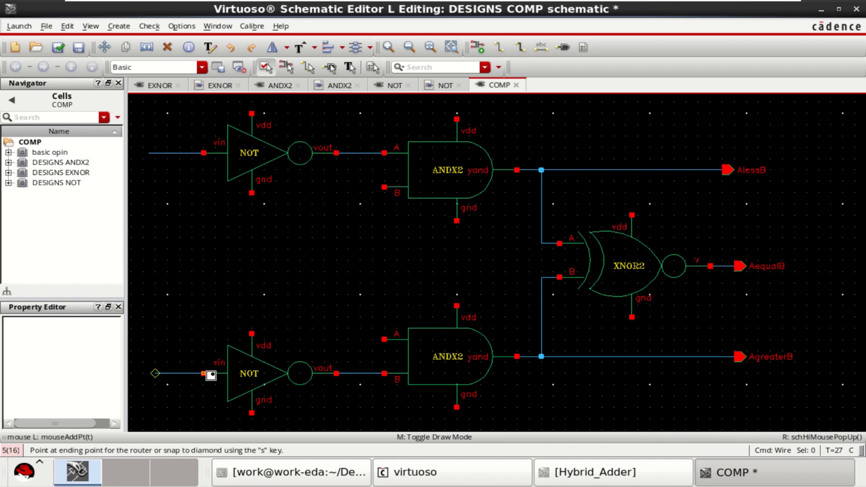
Step: Branch the upper input line across to the lower ANDX2 A input
left_click(190, 153)
left_click(203, 243)
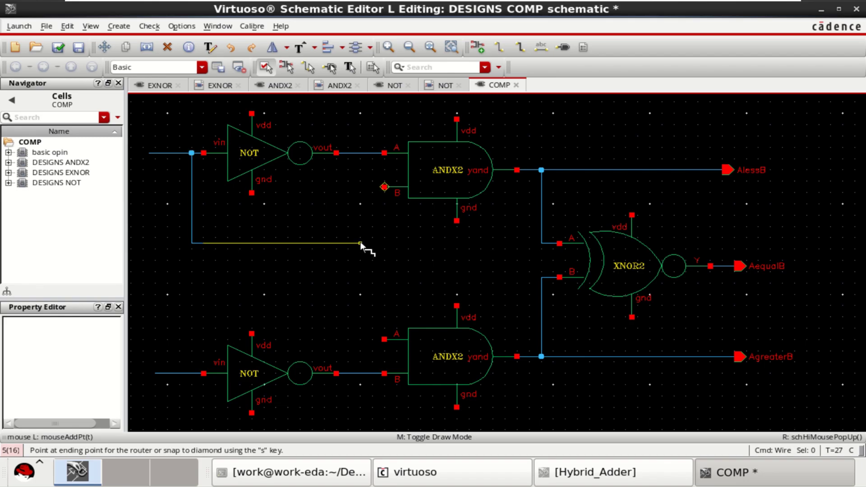
left_click(359, 243)
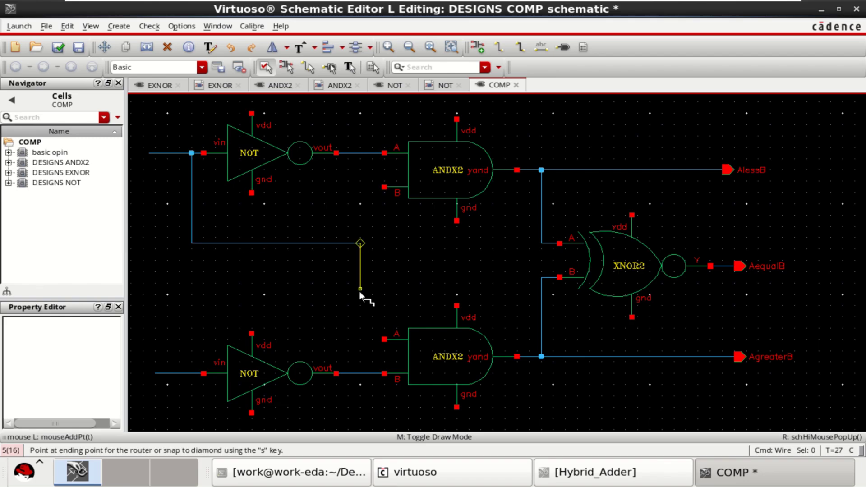
left_click(361, 339)
left_click(386, 336)
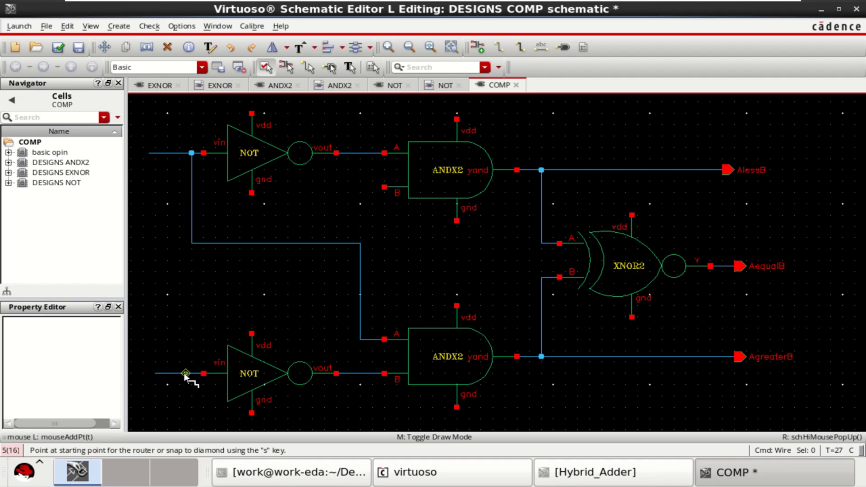
Step: Branch the lower input line across to the upper ANDX2 B input and fit the view
left_click(192, 272)
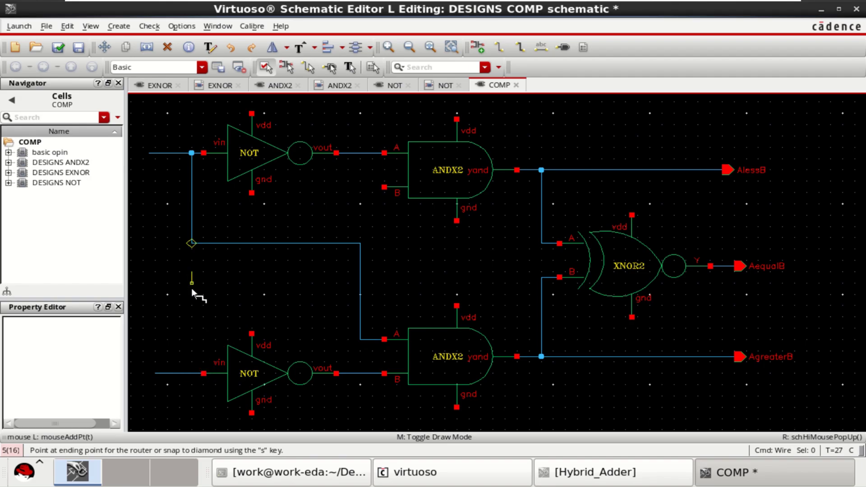
left_click(192, 373)
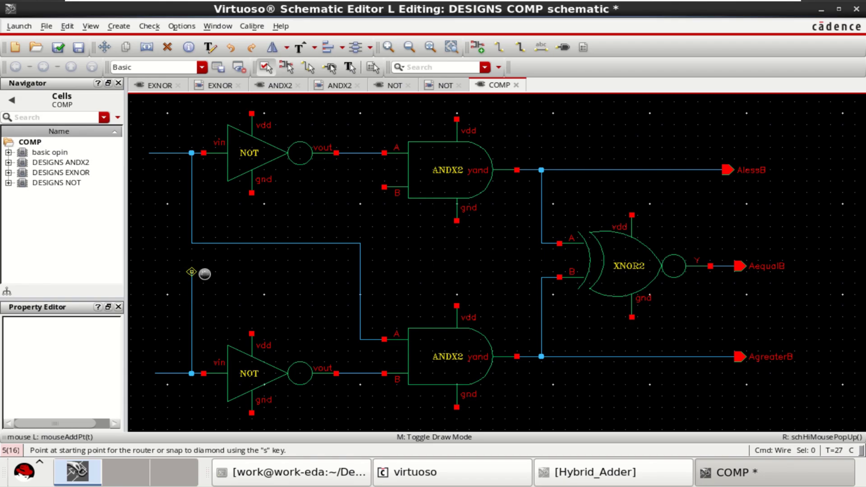
left_click(191, 272)
left_click(330, 272)
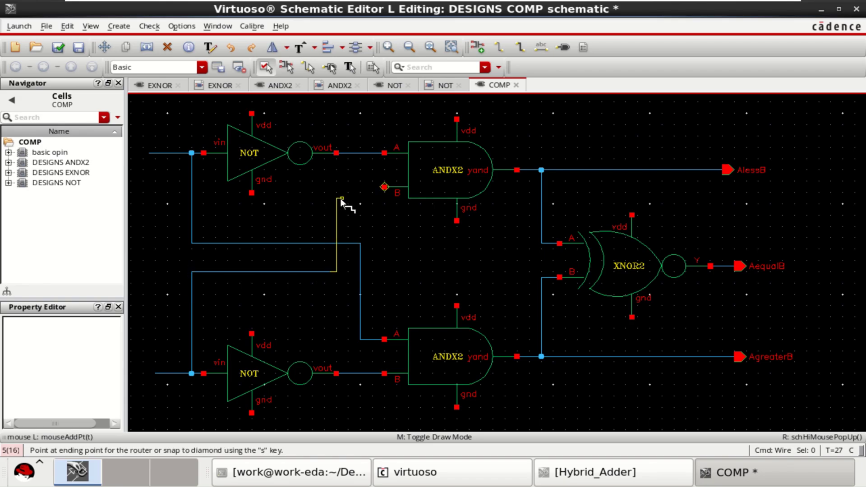
left_click(384, 187)
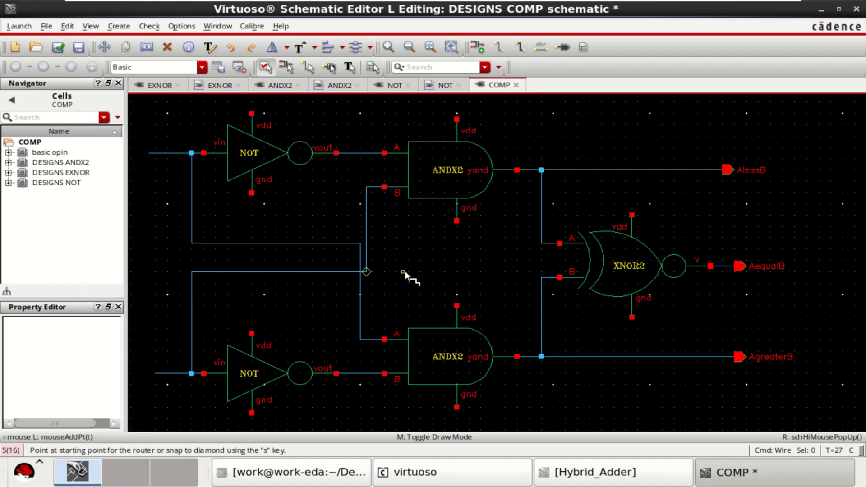
key("Escape")
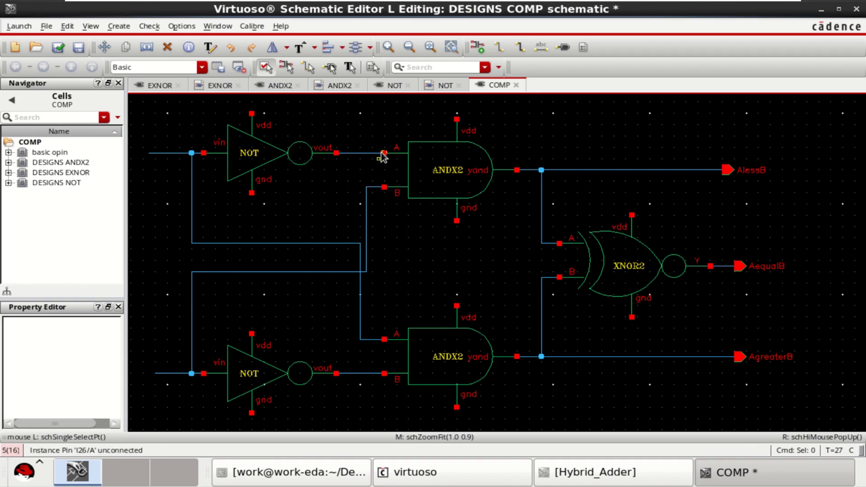
middle_click(317, 247)
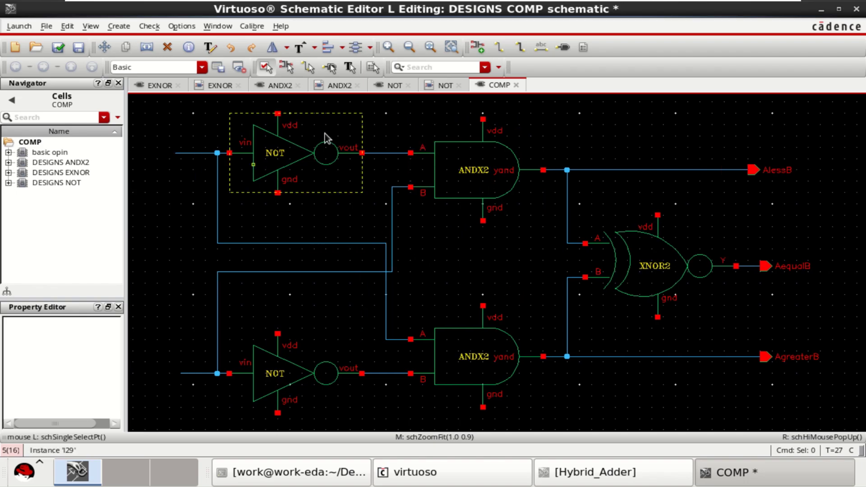
Step: Create input pins A and B at the left ends of the top and bottom input nets
left_click(562, 48)
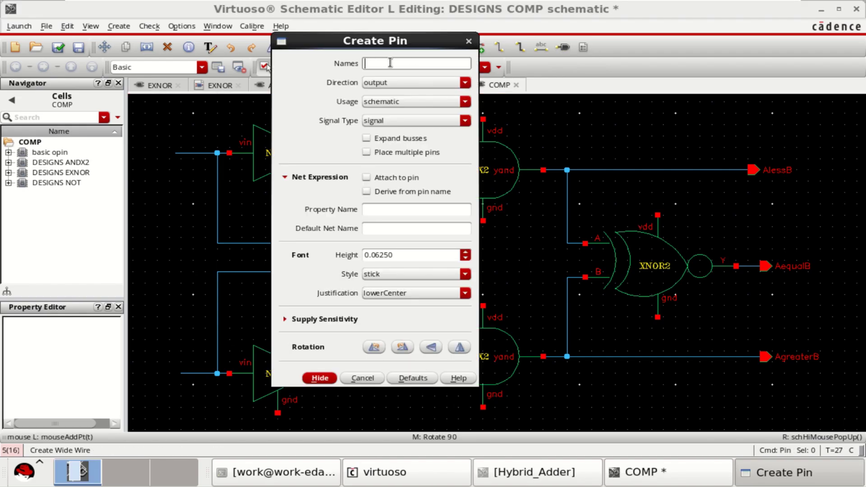
left_click(395, 82)
left_click(387, 90)
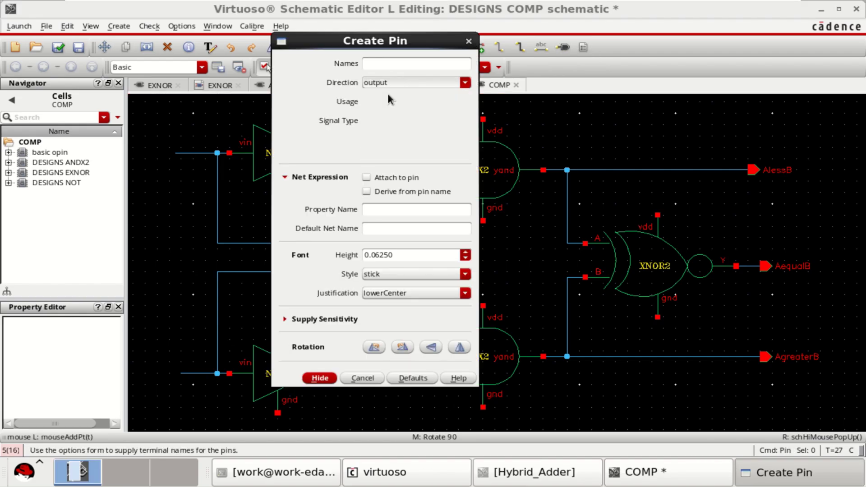
left_click(393, 64)
type("A")
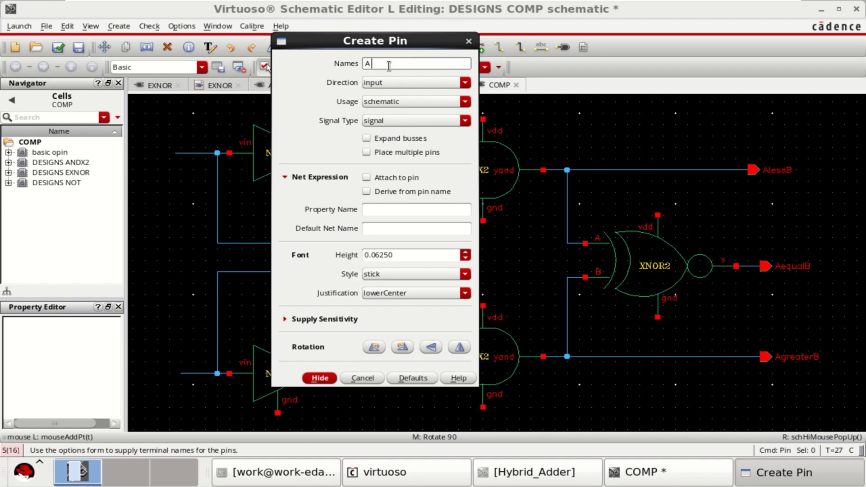
type(" B")
left_click(319, 378)
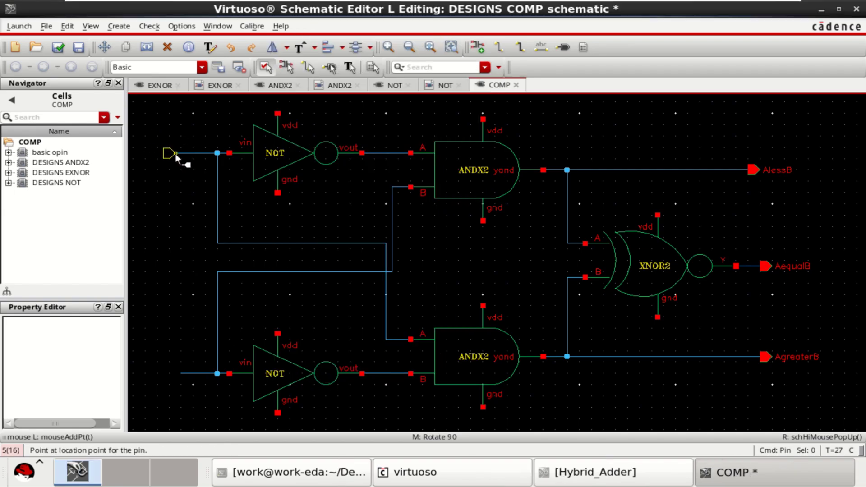
left_click(176, 154)
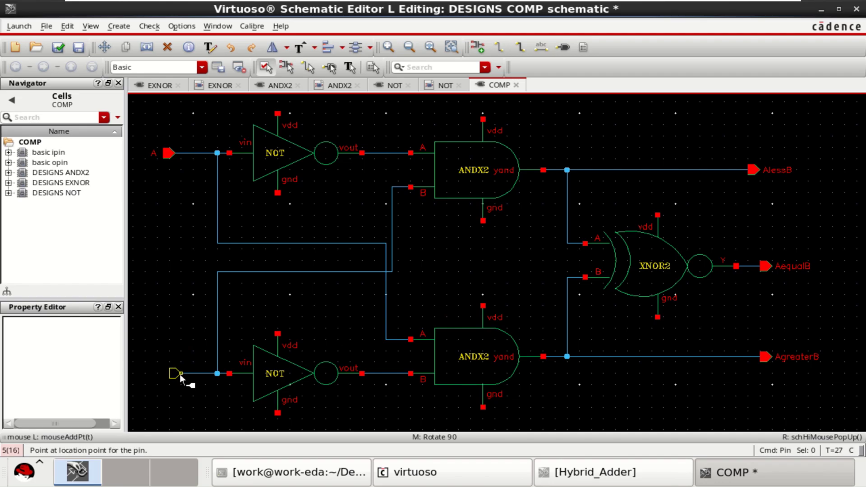
left_click(180, 374)
key("Escape")
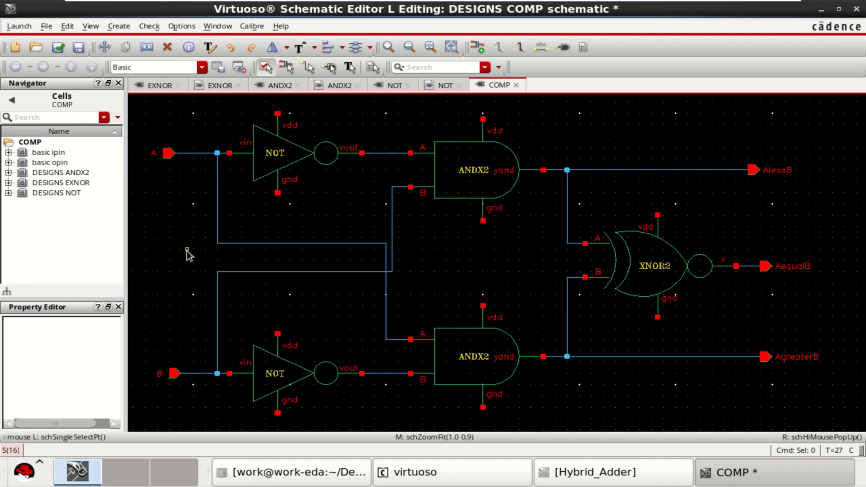
key("f")
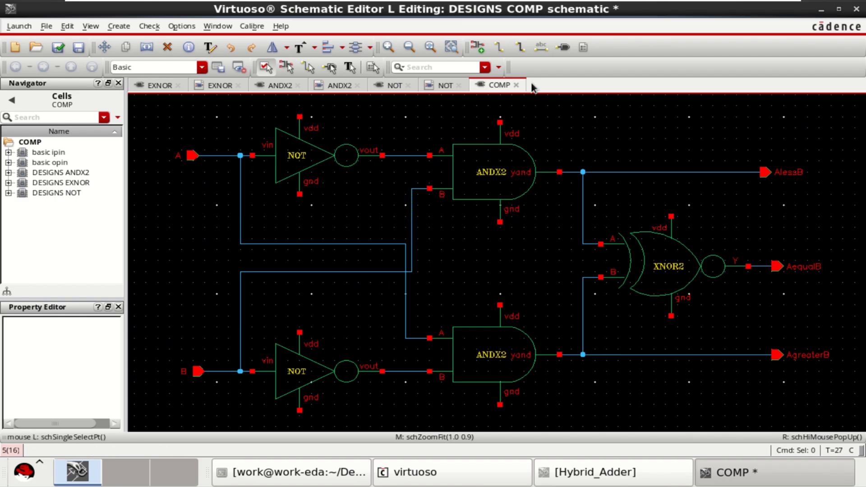
Step: Choose the gnd cell from analogLib for a new instance
left_click(481, 45)
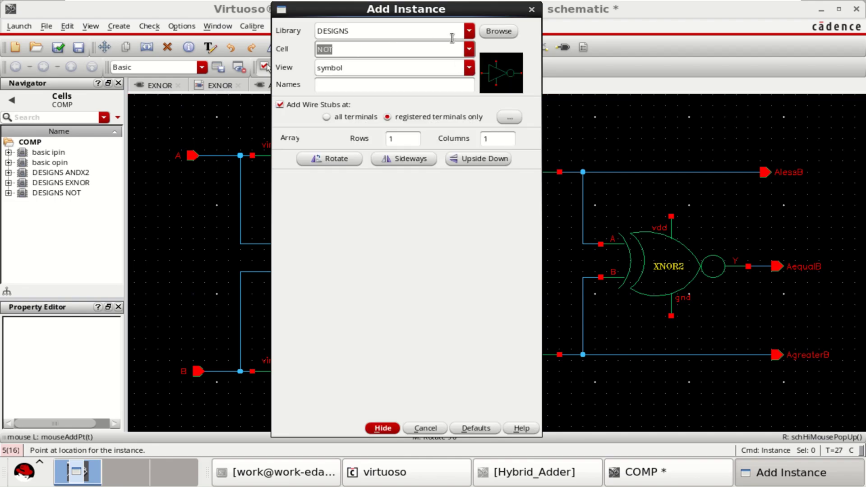
left_click(470, 30)
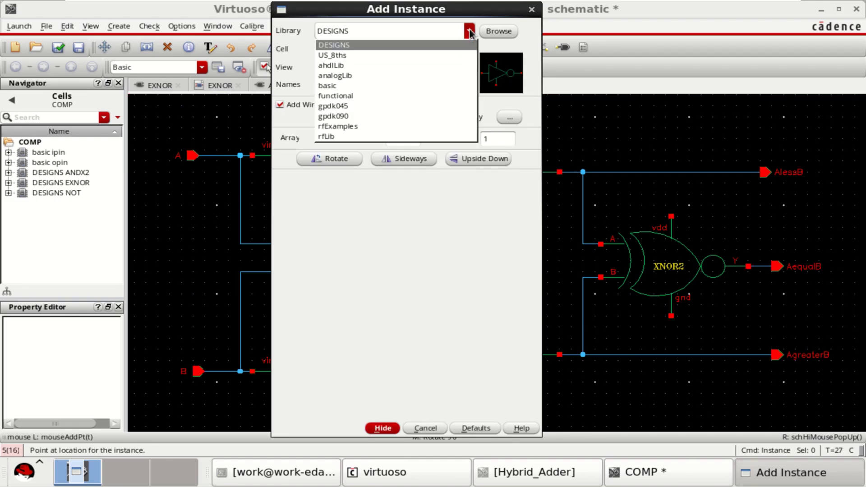
left_click(406, 76)
left_click(382, 50)
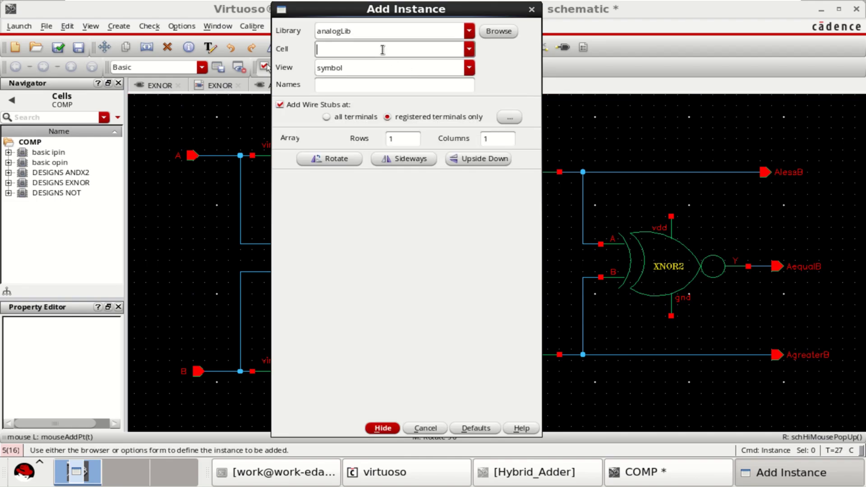
type("gnd")
Step: Attach ground symbols to the XNOR2, both ANDX2 and the lower NOT gnd pins, plus one more
left_click(384, 429)
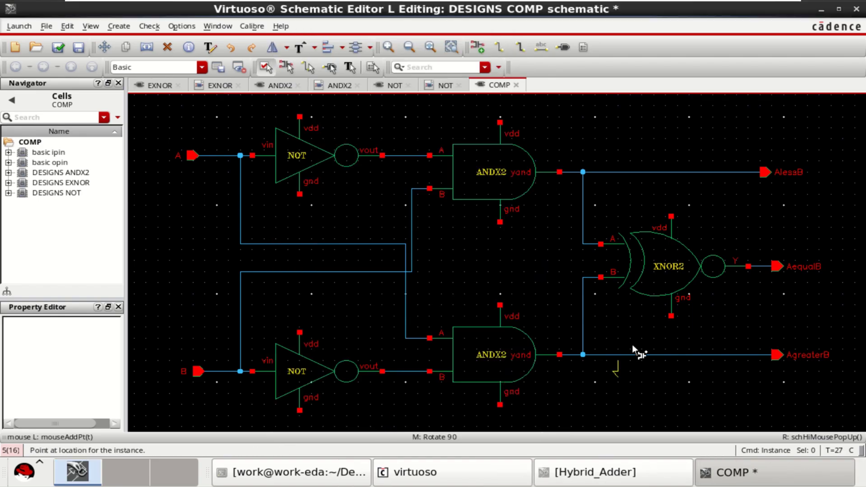
left_click(670, 317)
left_click(503, 233)
left_click(501, 406)
left_click(300, 411)
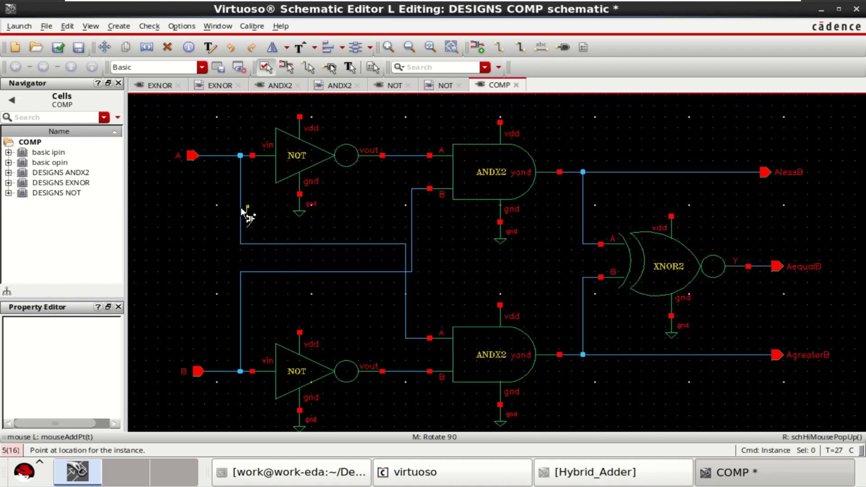
left_click(209, 229)
scroll(400, 216, "down", 2)
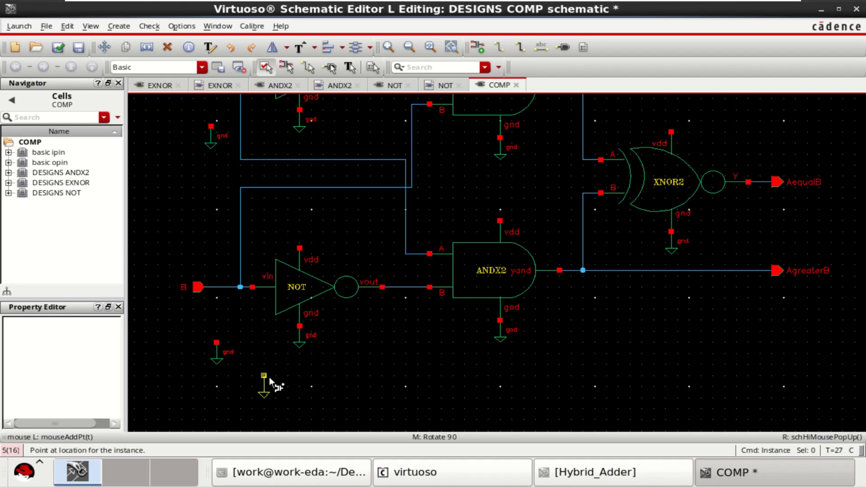
key("Escape")
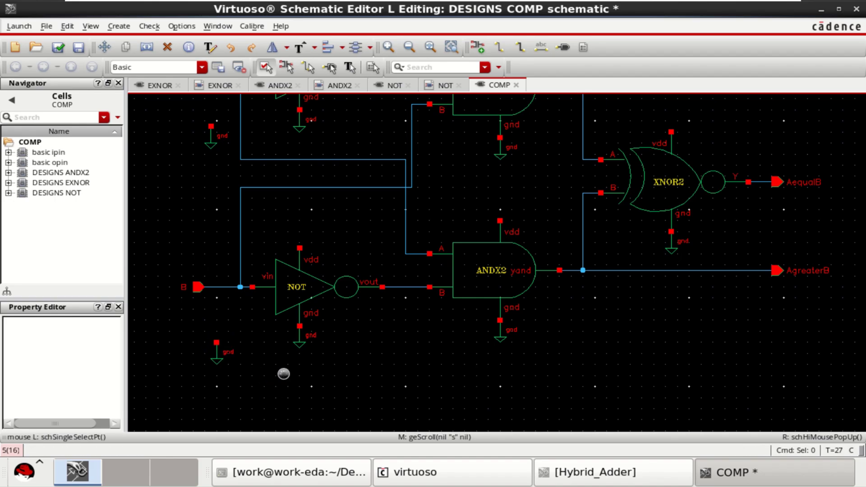
key("f")
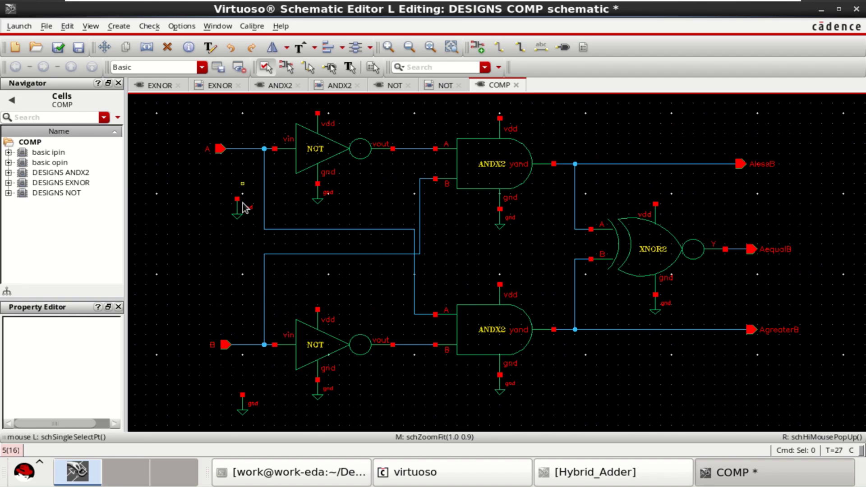
Step: Place an analogLib vpulse source V0 beside pin A and move it onto the A net
key("i")
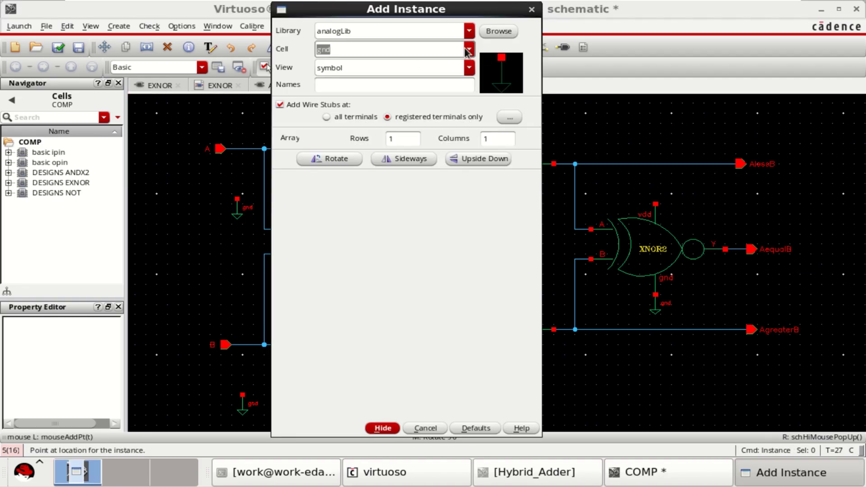
left_click(326, 51)
double_click(327, 50)
type("vpulse")
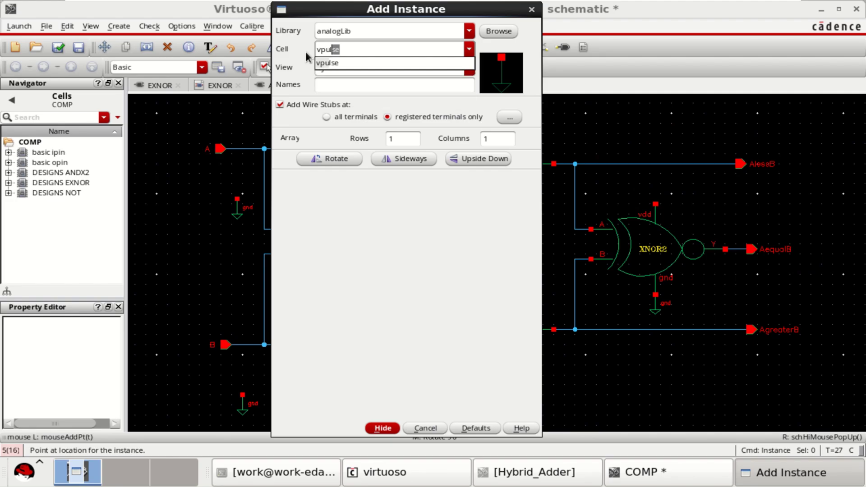
left_click(326, 62)
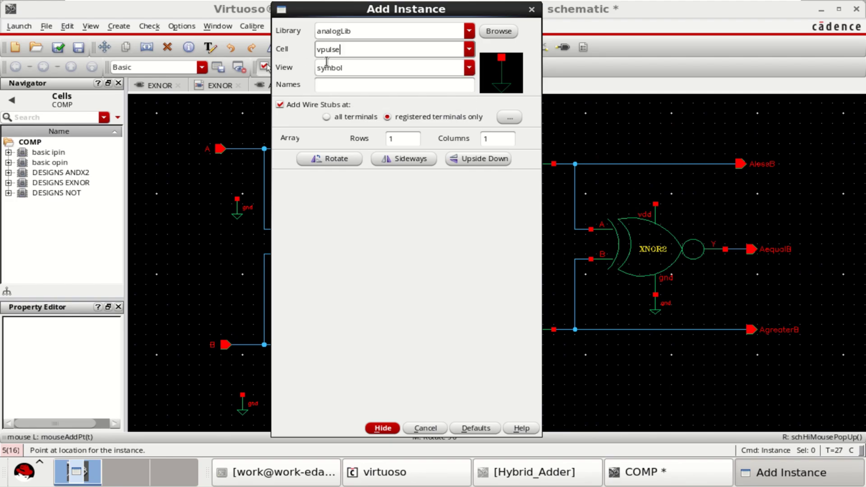
left_click(382, 428)
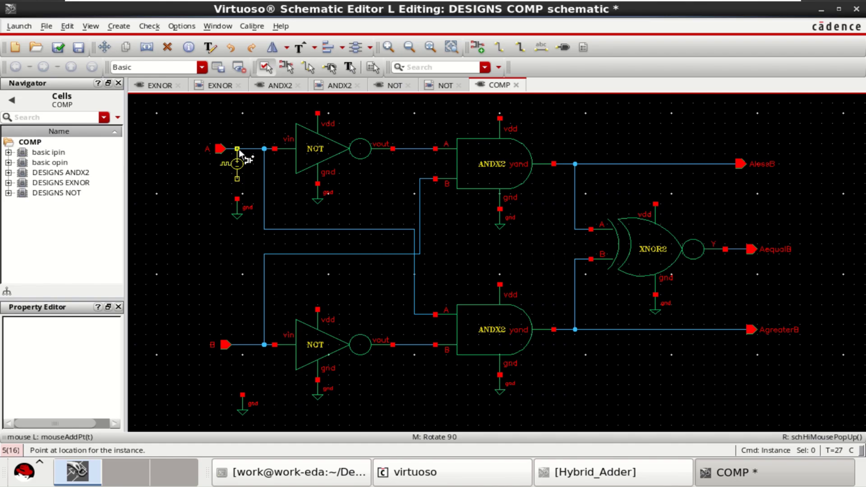
left_click(240, 155)
key("Escape")
left_click(238, 163)
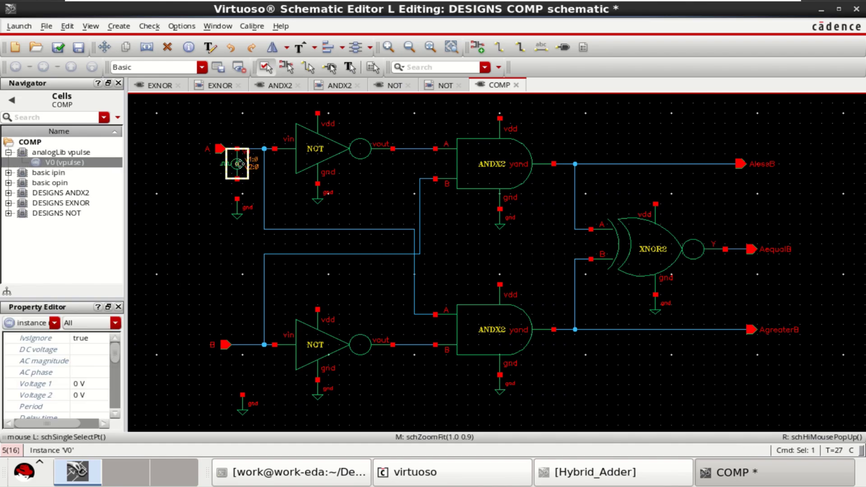
left_click_drag(238, 163, 236, 182)
left_click(210, 199)
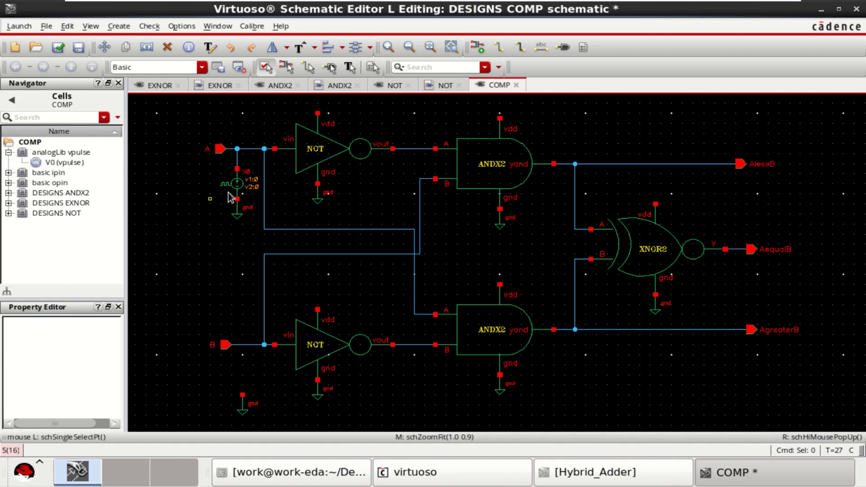
left_click(225, 186)
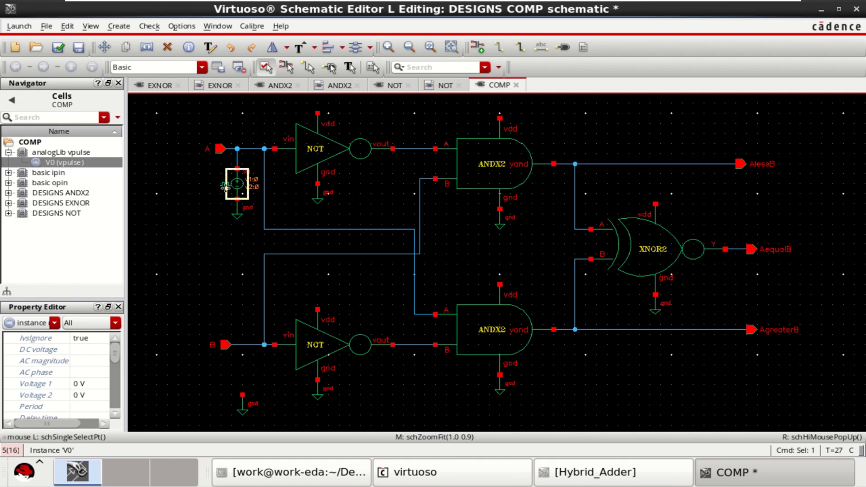
Step: Set V0 to voltage 2 of 1, period 10n, rise and fall 10p, pulse width 5n
key("q")
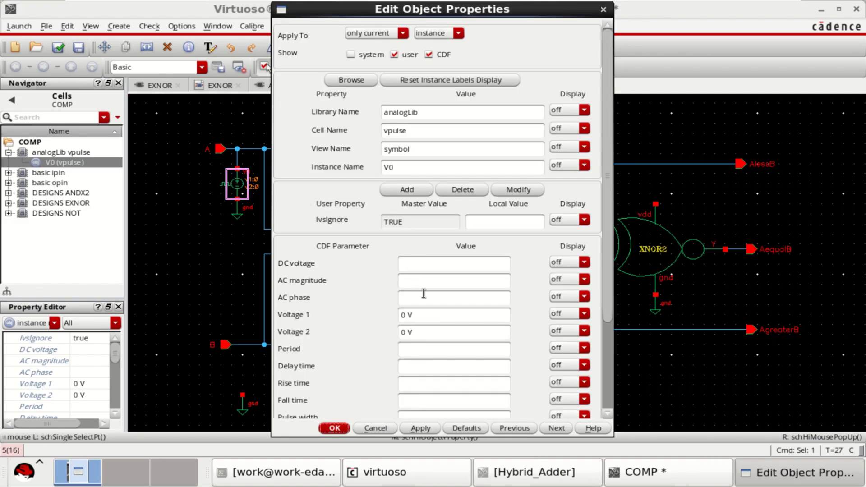
scroll(410, 273, "down", 5)
left_click_drag(406, 218, 392, 219)
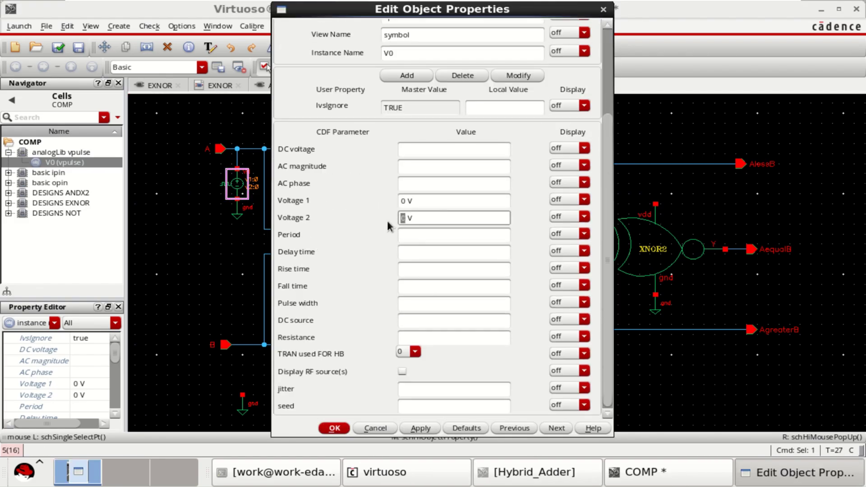
type("1")
left_click(424, 234)
type("1")
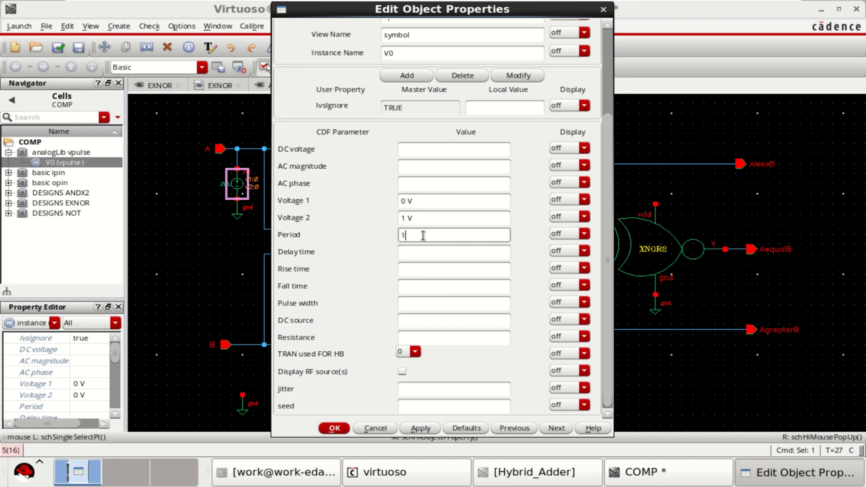
type("0n")
left_click(411, 273)
type("10p")
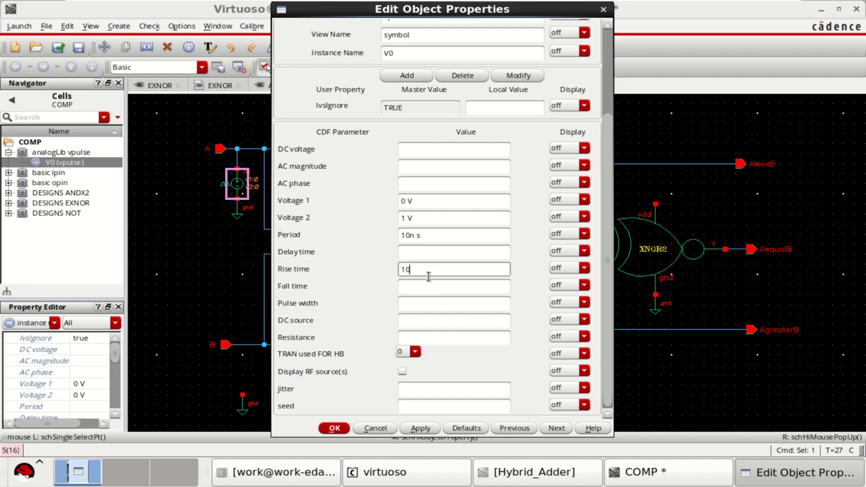
left_click(425, 293)
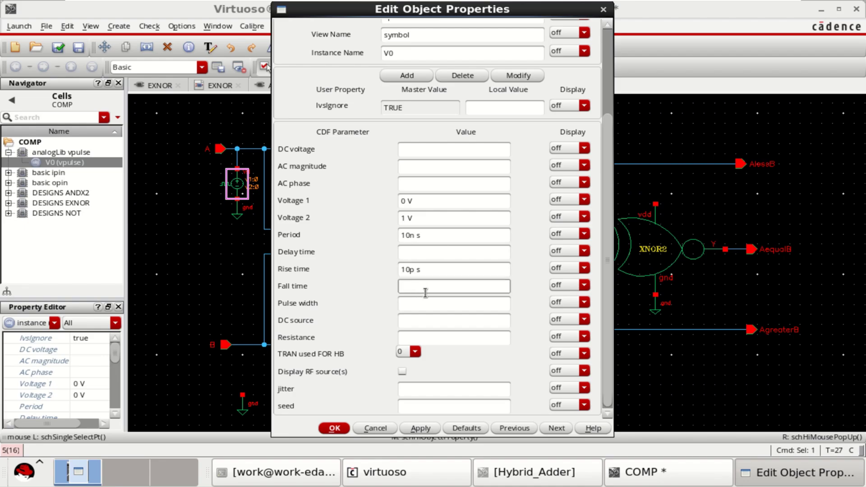
type("10p")
left_click(418, 306)
type("5")
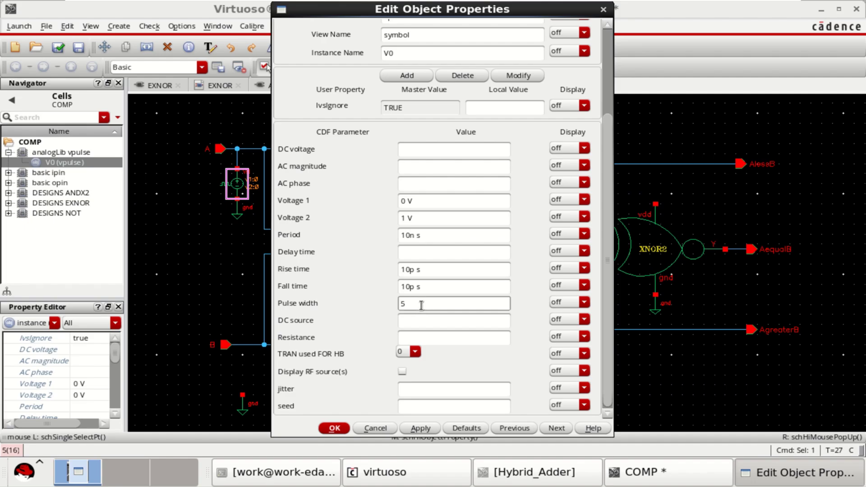
type("n")
left_click(334, 428)
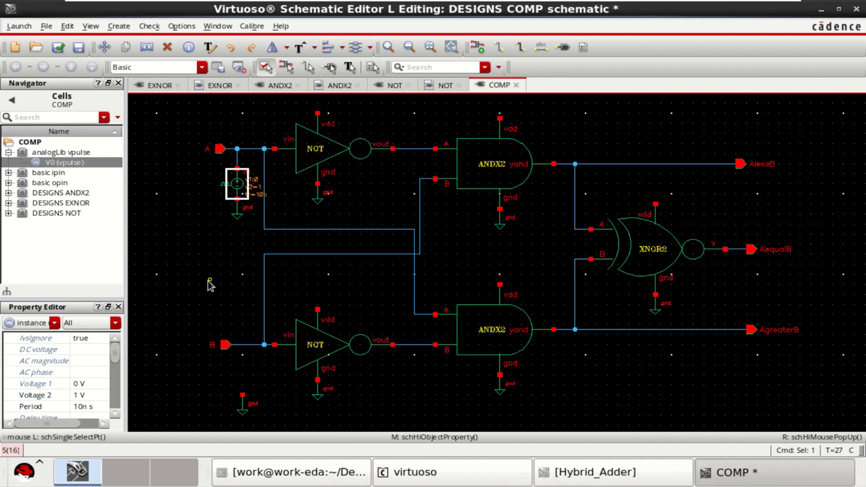
Step: Reopen V0's properties to verify the pulse settings, then close them unchanged
left_click(207, 280)
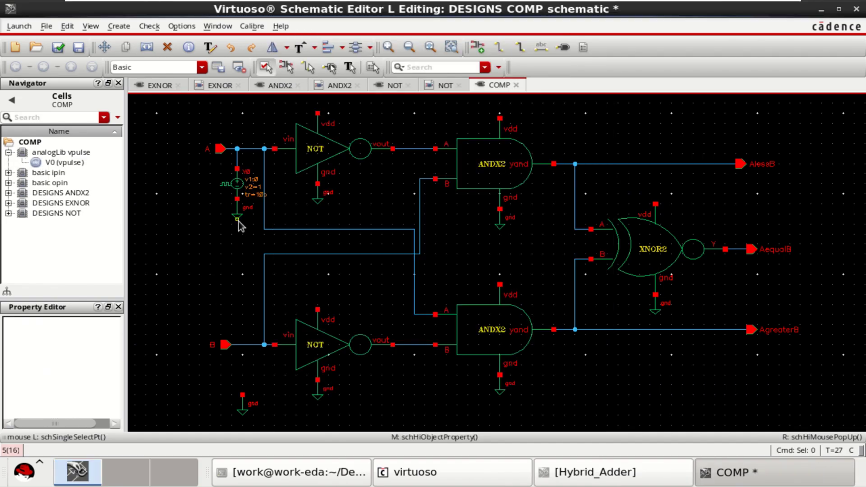
left_click(240, 184)
key("q")
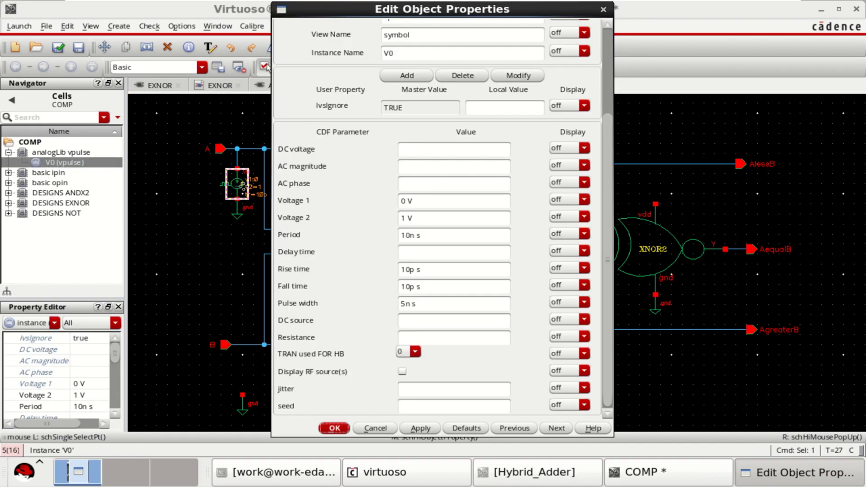
left_click(604, 9)
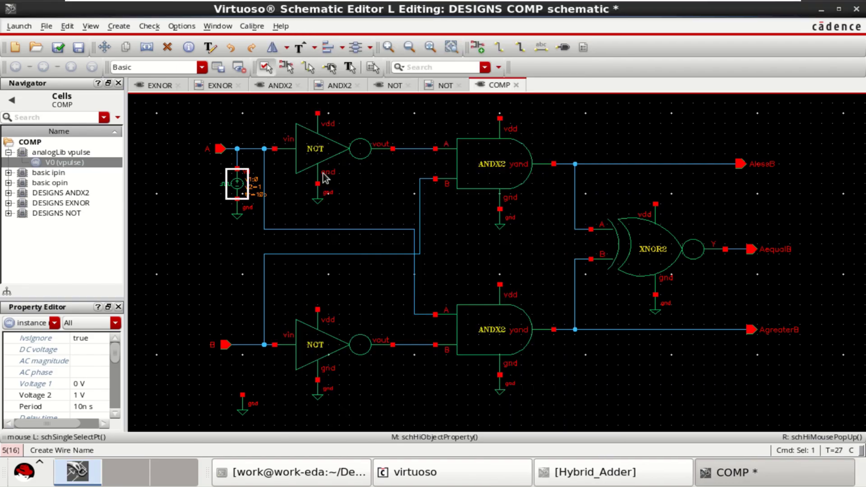
left_click(205, 268)
Step: Copy V0 as V1 to input B and move it below the B wire
left_click(238, 182)
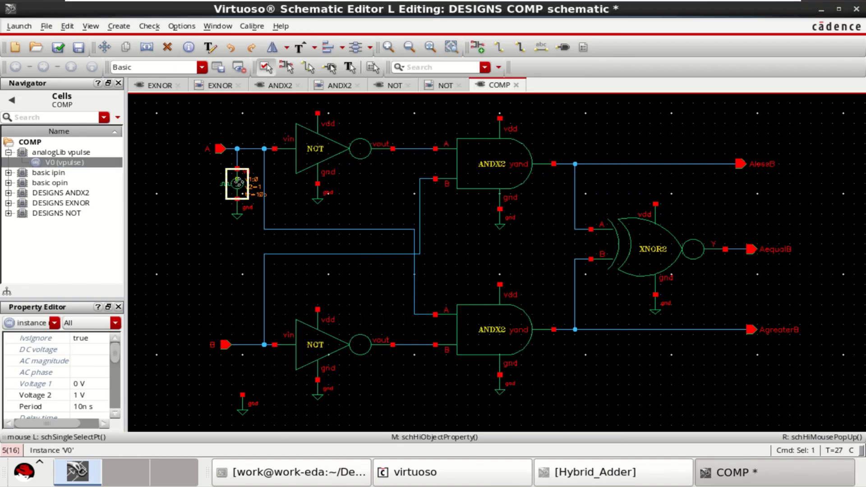
key("c")
left_click(238, 183)
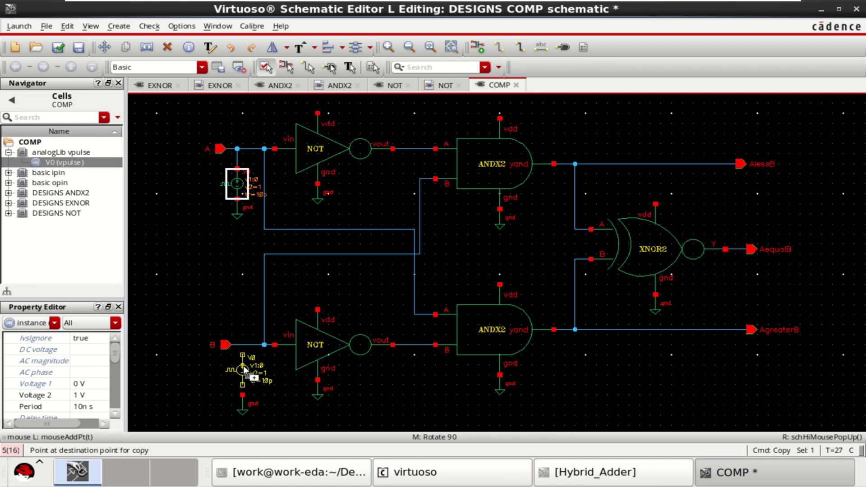
left_click(244, 359)
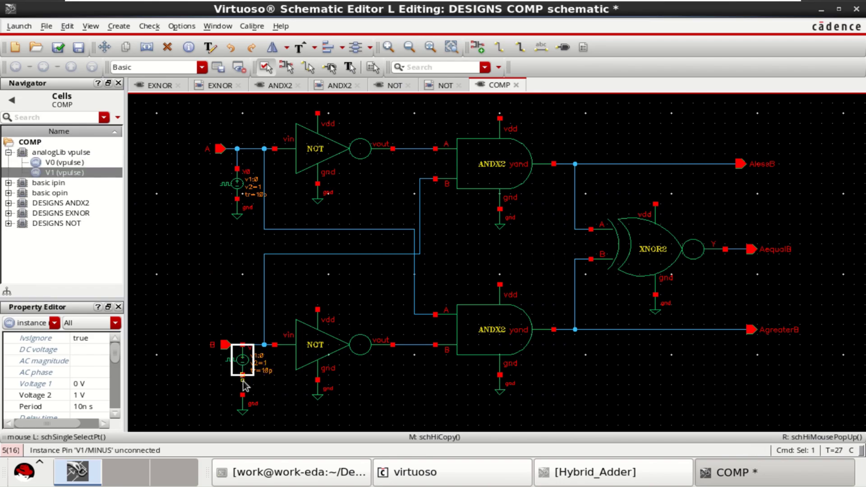
left_click(180, 377)
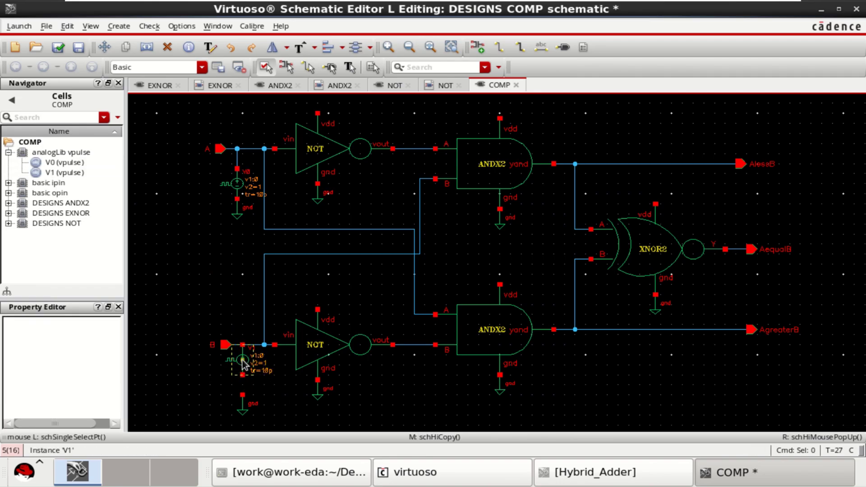
left_click(243, 359)
left_click_drag(243, 359, 249, 378)
left_click(284, 388)
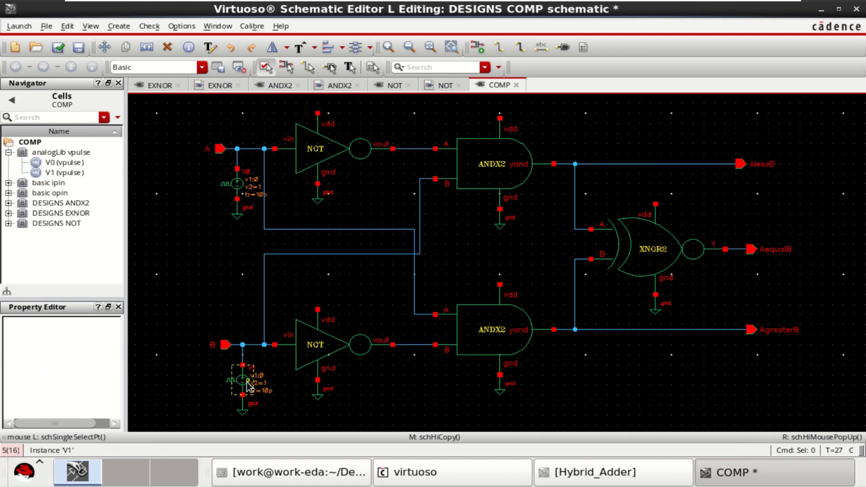
left_click(246, 382)
Step: Set V1's pulse width to 10n and period to 20n, then select V1 with its ground
key("q")
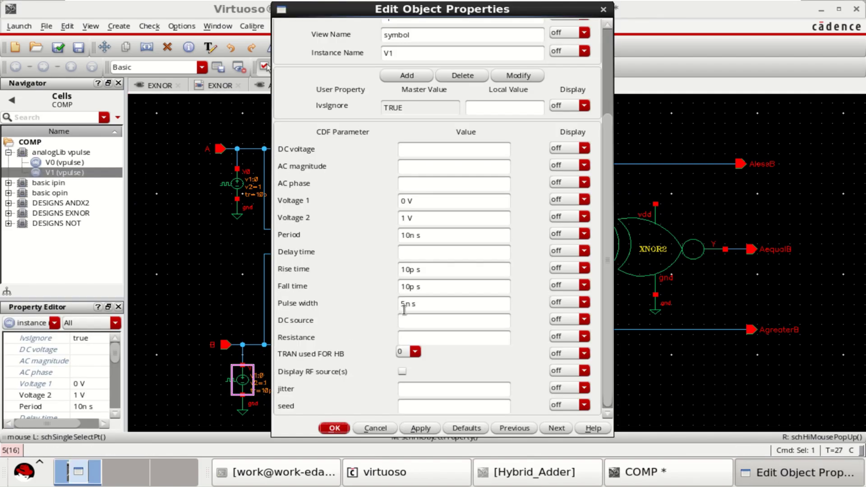
left_click_drag(404, 304, 399, 304)
type("10")
left_click(401, 235)
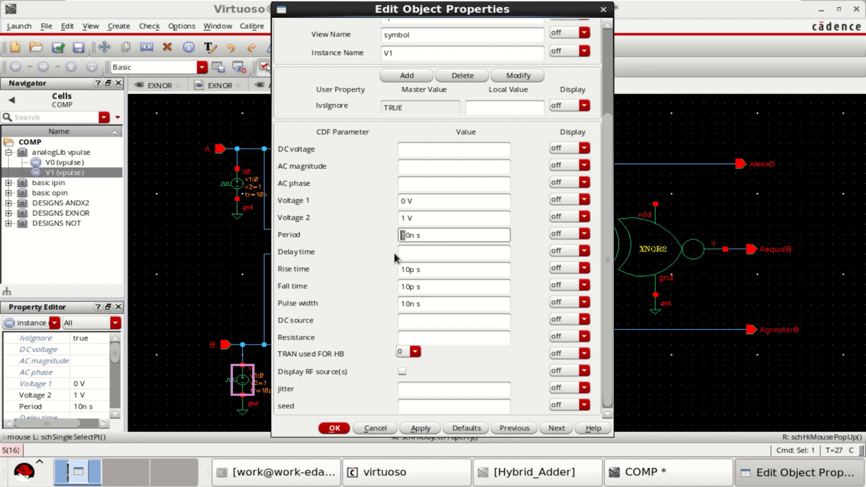
type("2")
left_click(333, 427)
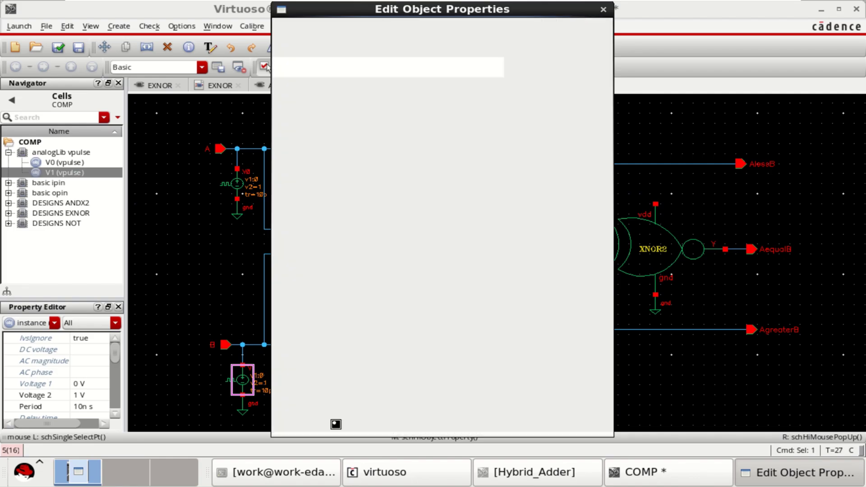
left_click(196, 280)
left_click_drag(266, 415, 248, 370)
Step: Draw short supply stubs from the vdd pins of the top NOT and upper ANDX2
left_click(199, 293)
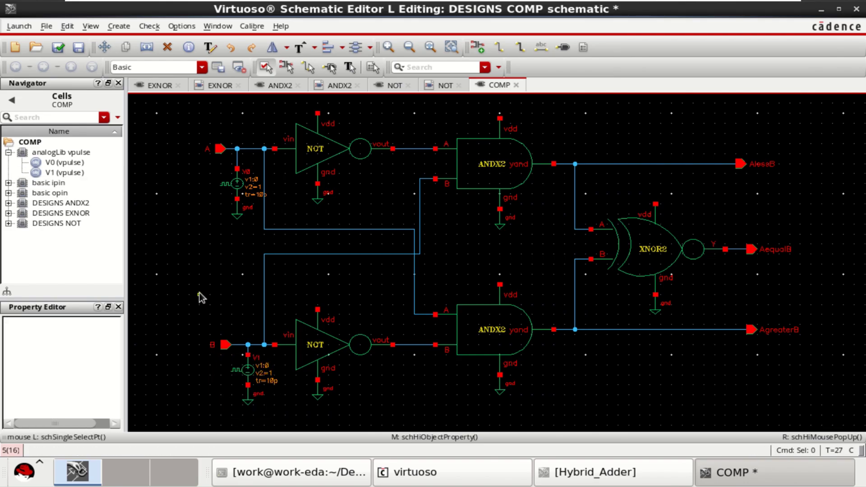
key("f")
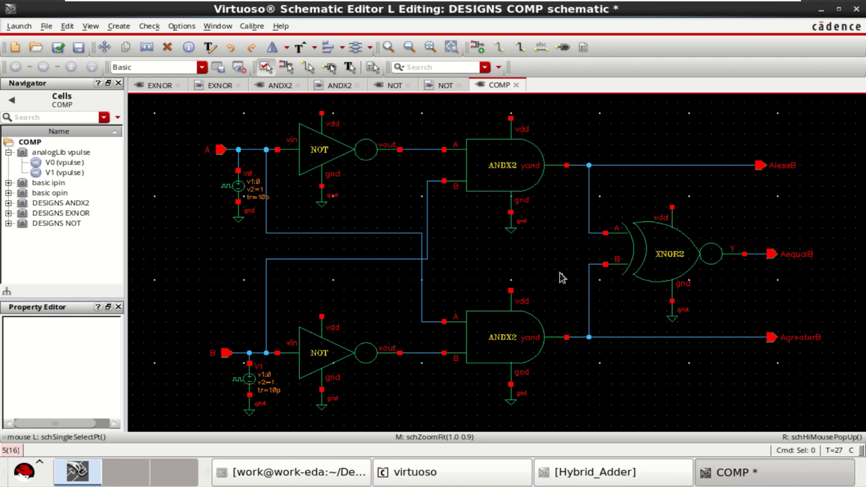
left_click(498, 47)
left_click(322, 112)
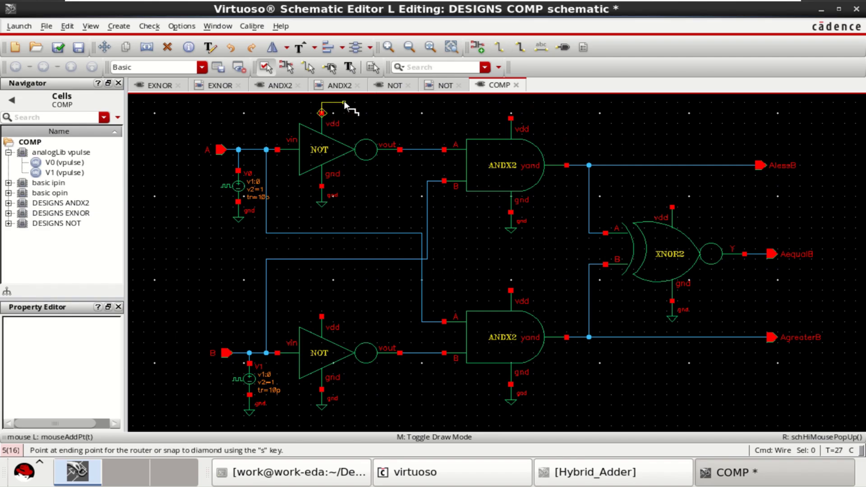
double_click(344, 103)
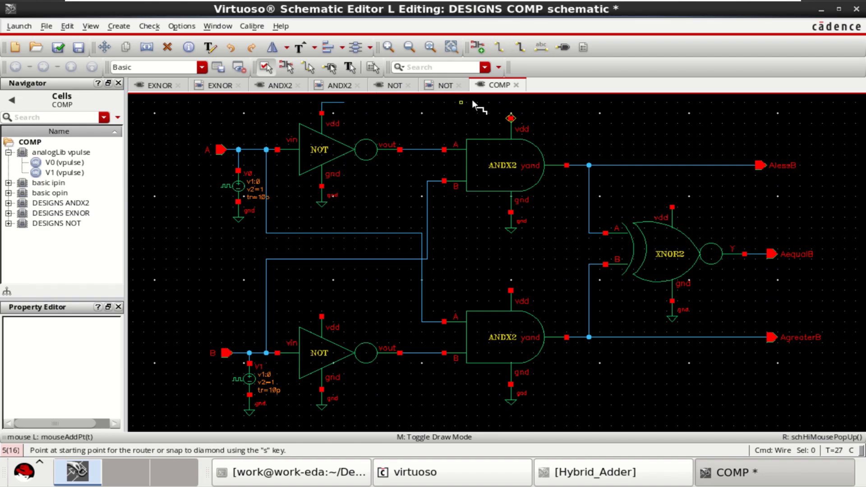
left_click(511, 118)
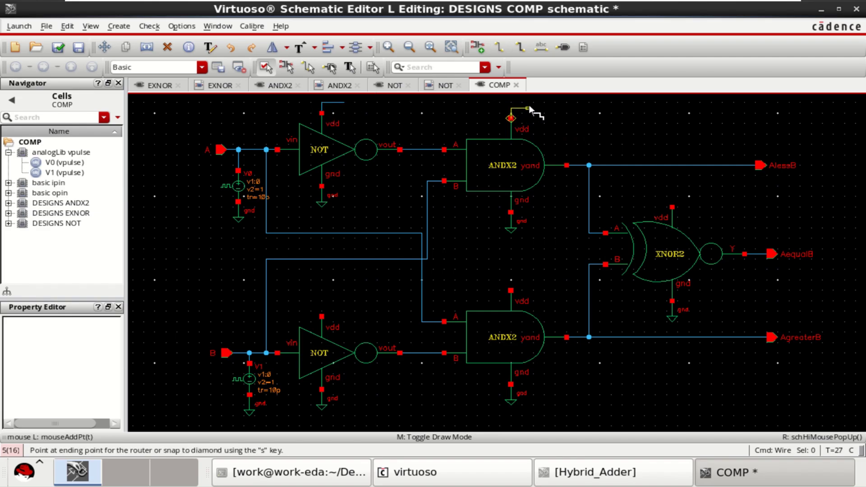
double_click(533, 103)
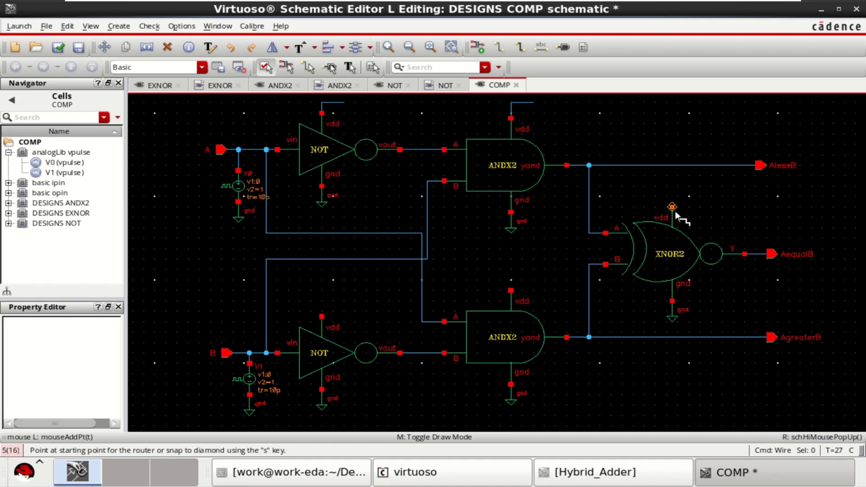
Step: Draw vdd supply stubs from the XNOR2, lower ANDX2 and lower NOT gates
left_click(673, 208)
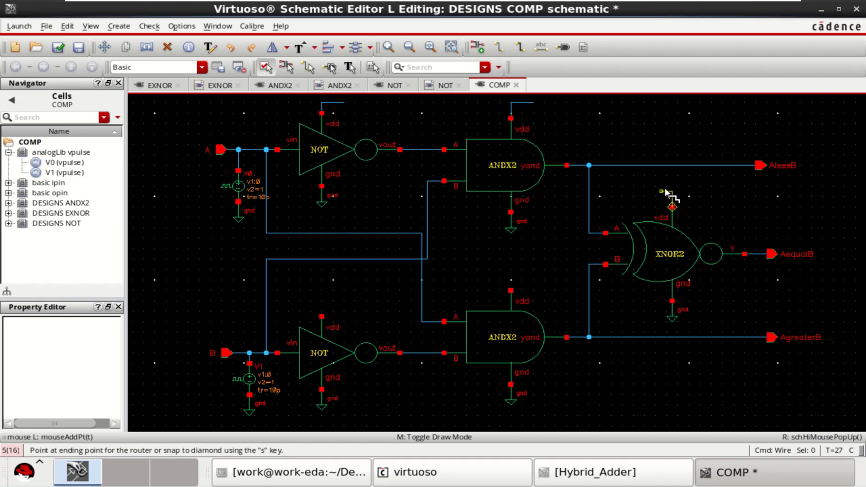
double_click(689, 186)
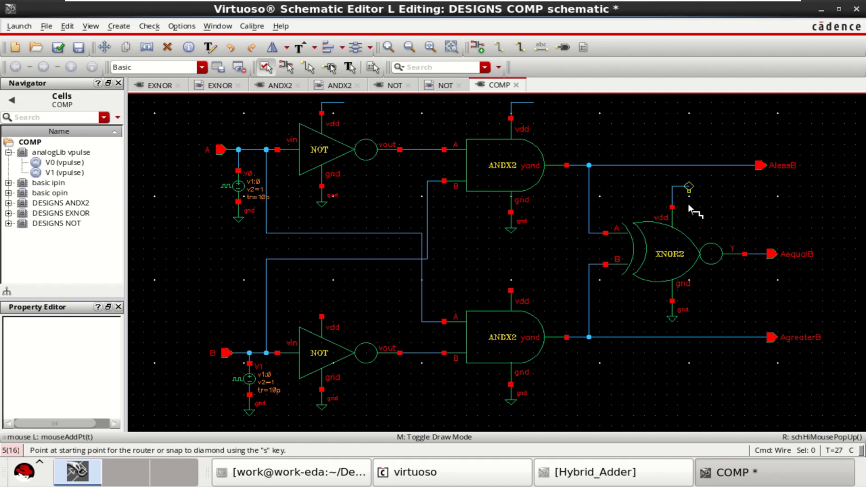
left_click(511, 284)
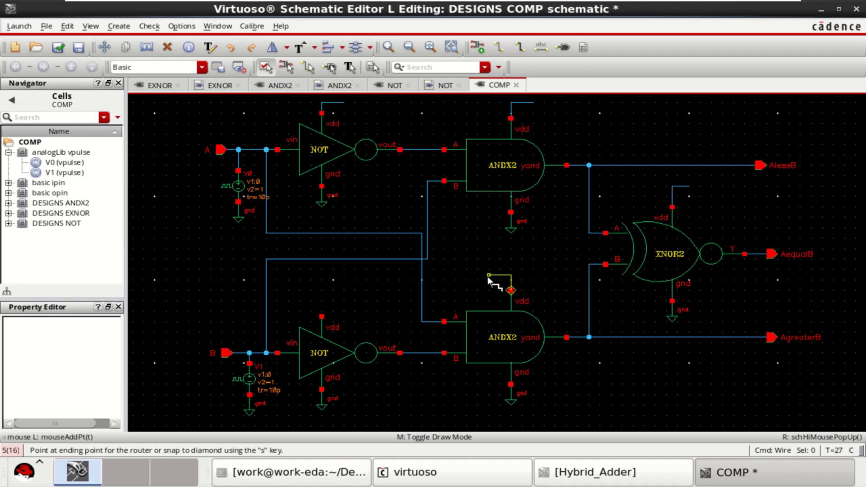
double_click(488, 275)
left_click(322, 315)
double_click(353, 300)
key("Escape")
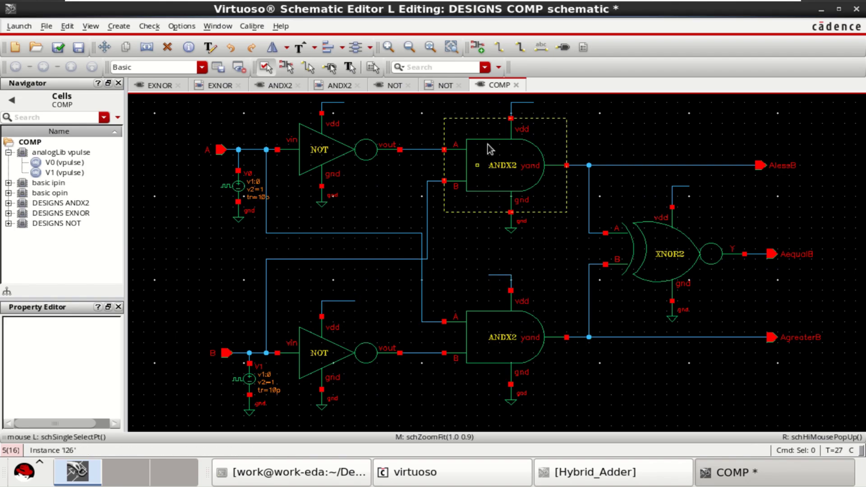
Step: Label all five gate supply stubs with the net name vdd
left_click(540, 48)
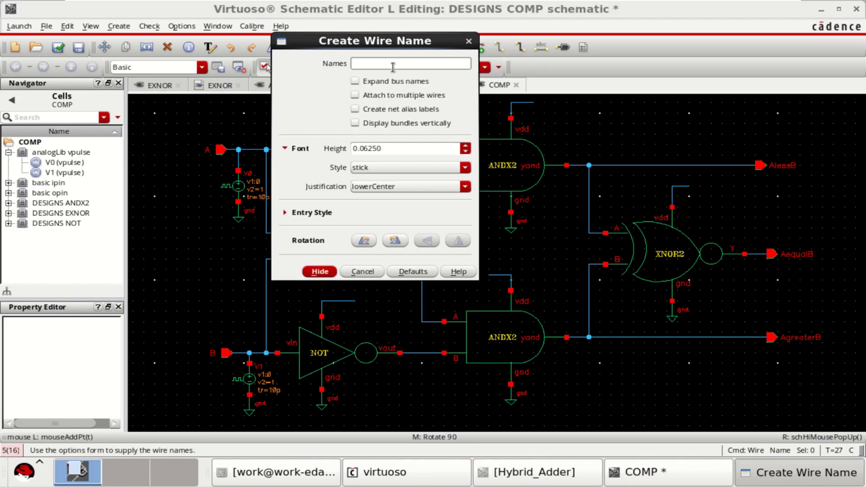
type("vdd vdd vdd vdd vdd")
left_click(321, 271)
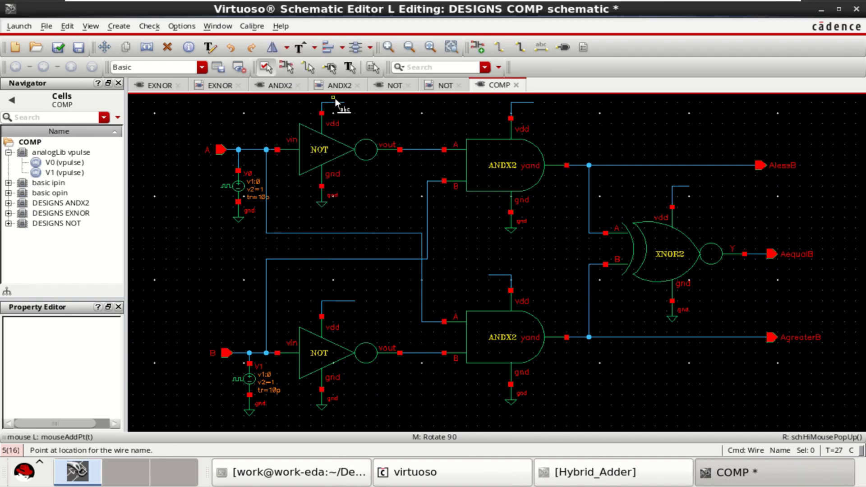
left_click(333, 99)
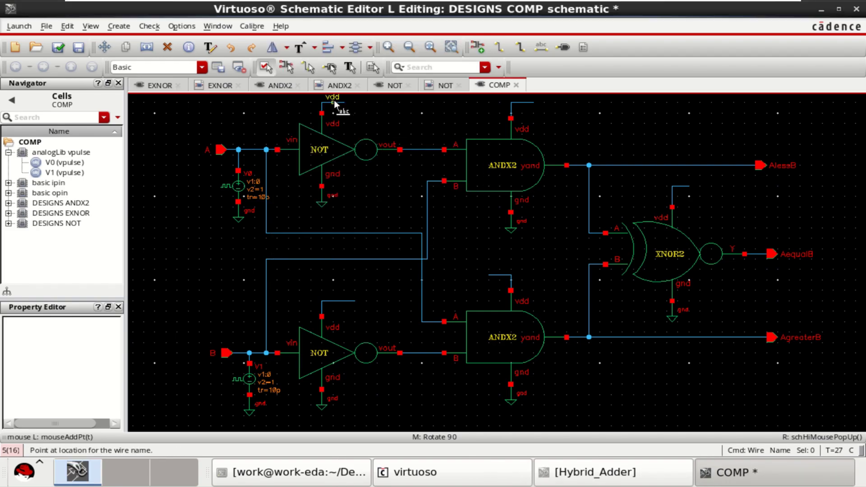
left_click(526, 104)
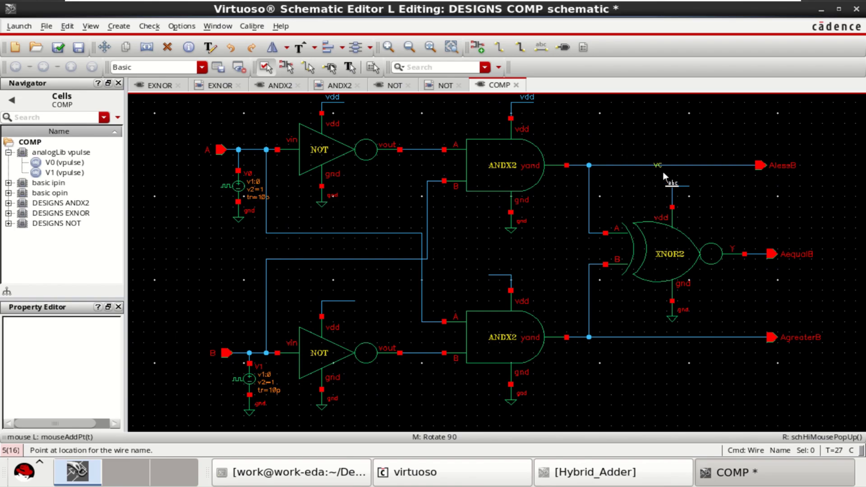
left_click(681, 186)
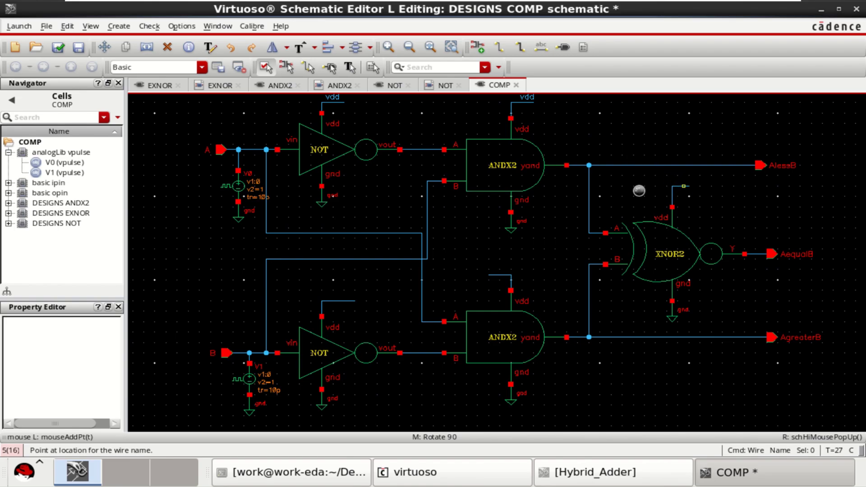
left_click(499, 275)
left_click(338, 301)
Step: Check and save the COMP schematic
key("Escape")
middle_click(342, 302)
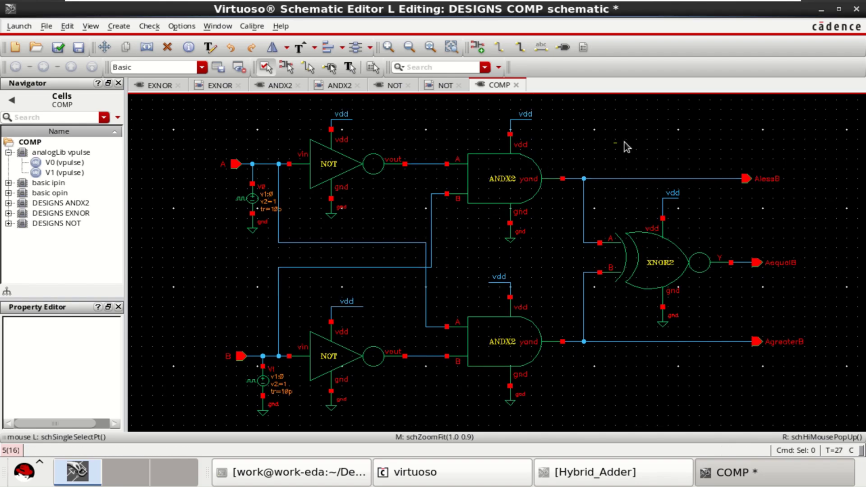
left_click(58, 48)
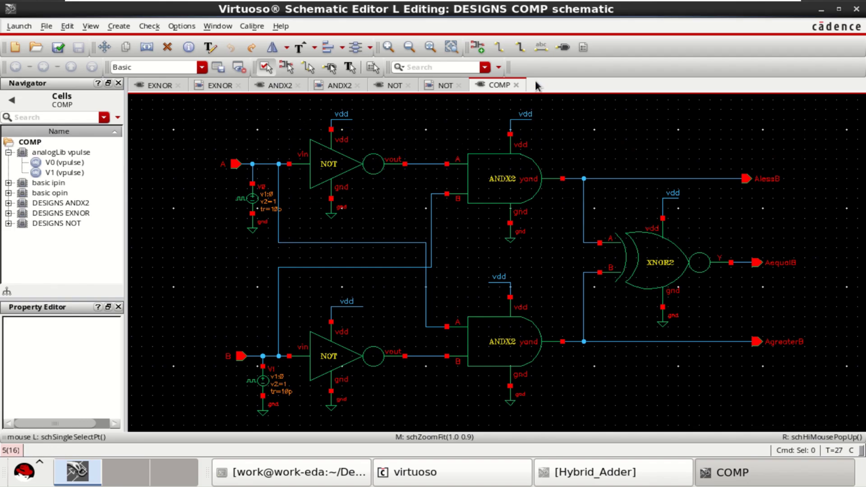
Step: Place a vdc source (V2) to the left of the circuit
left_click(478, 46)
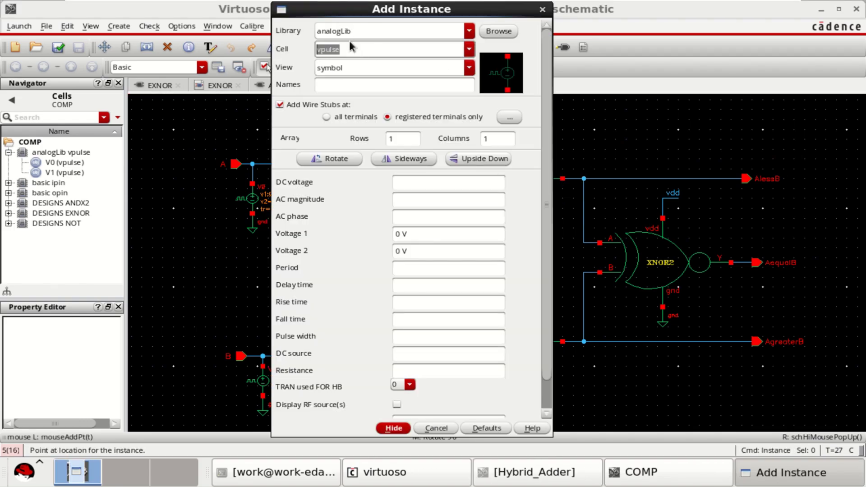
type("vdc")
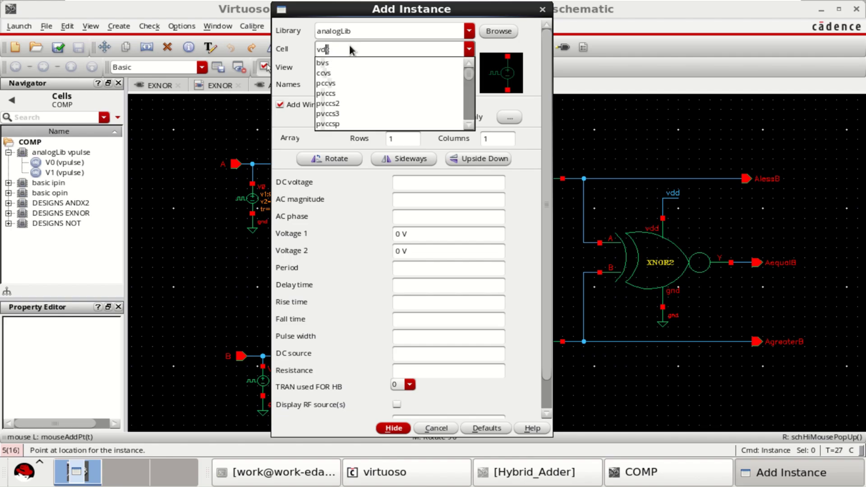
left_click(322, 64)
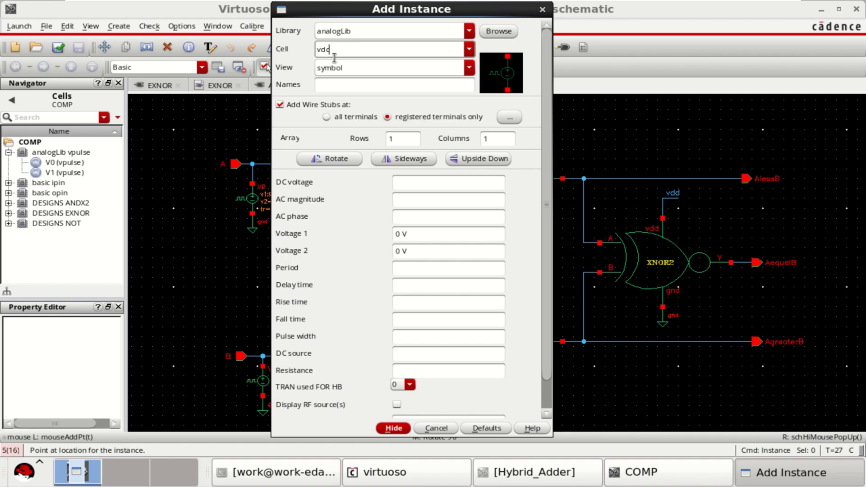
left_click(395, 429)
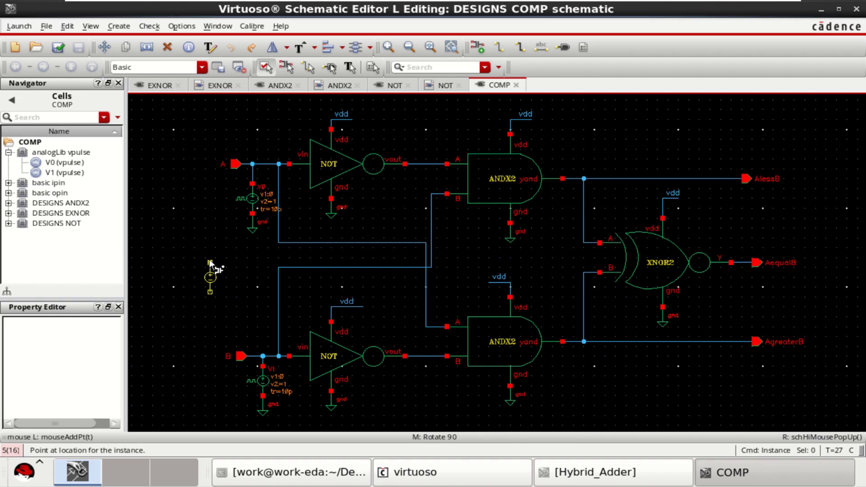
left_click(222, 260)
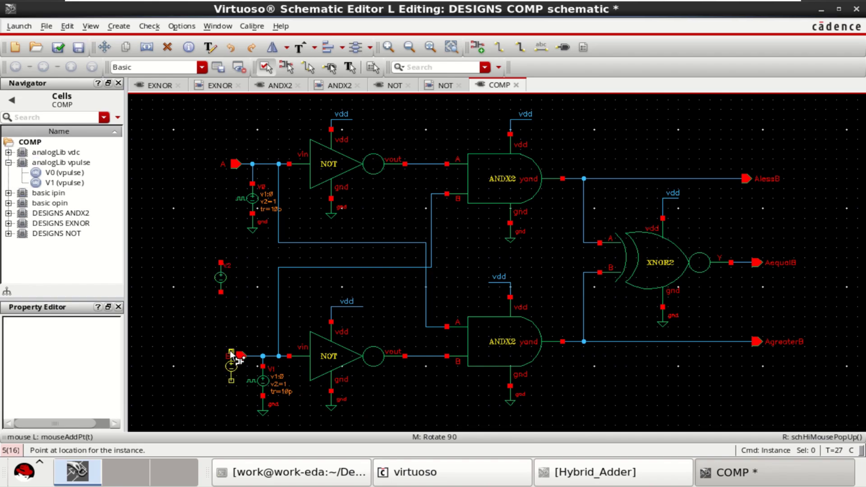
key("Escape")
key("f")
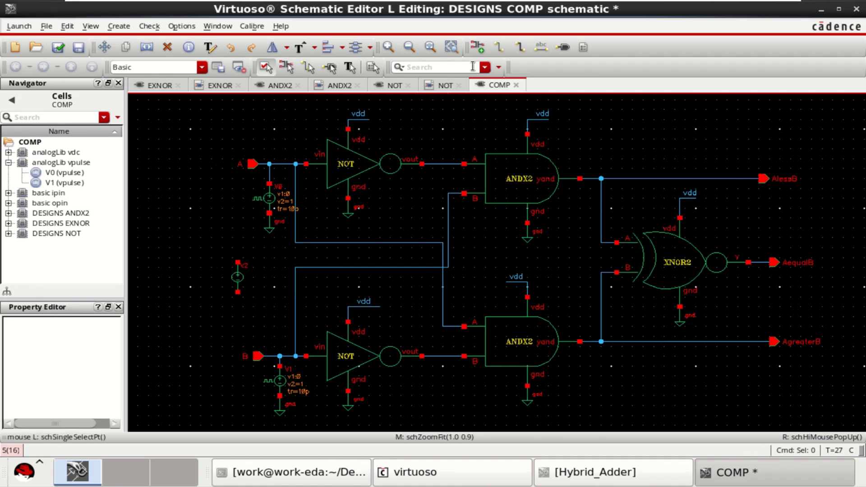
Step: Copy the ground symbol from under V1 to beneath V2
left_click(280, 408)
key("c")
left_click(278, 407)
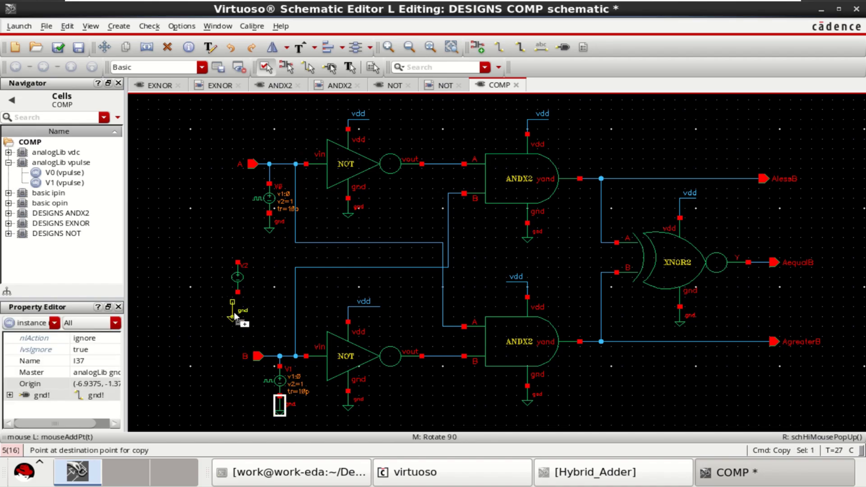
left_click(240, 305)
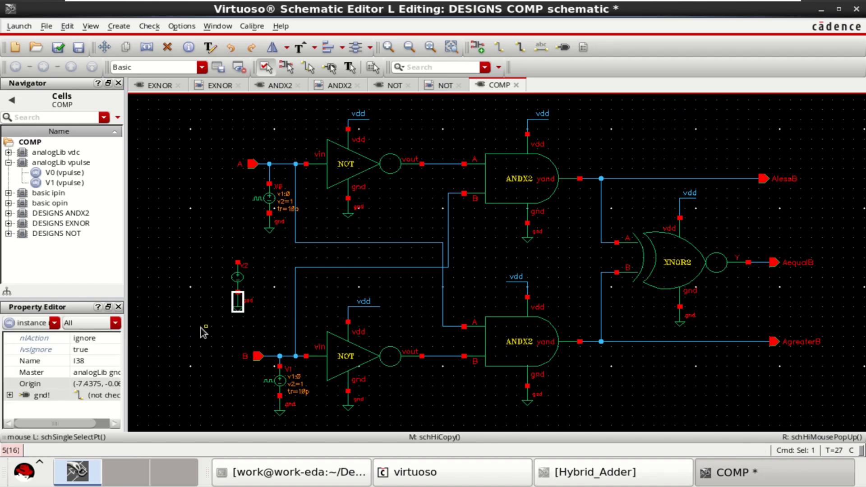
Step: Draw a short wire up from V2's top terminal
left_click(496, 49)
left_click(237, 261)
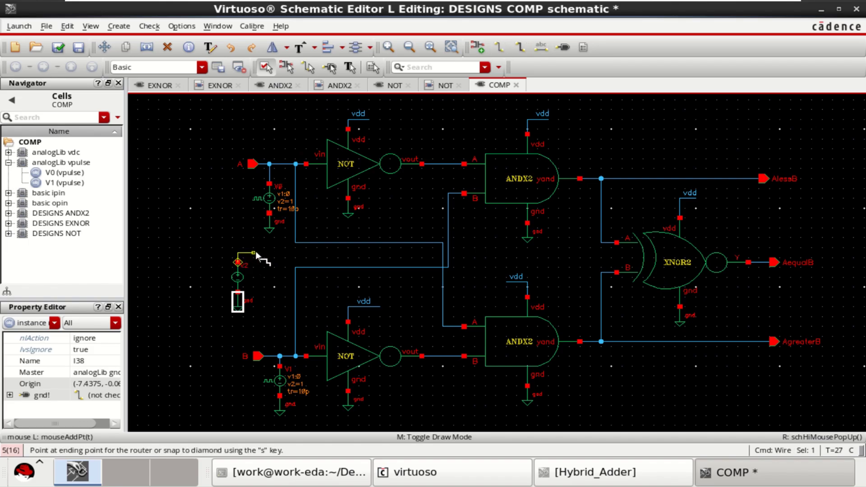
double_click(257, 250)
key("Escape")
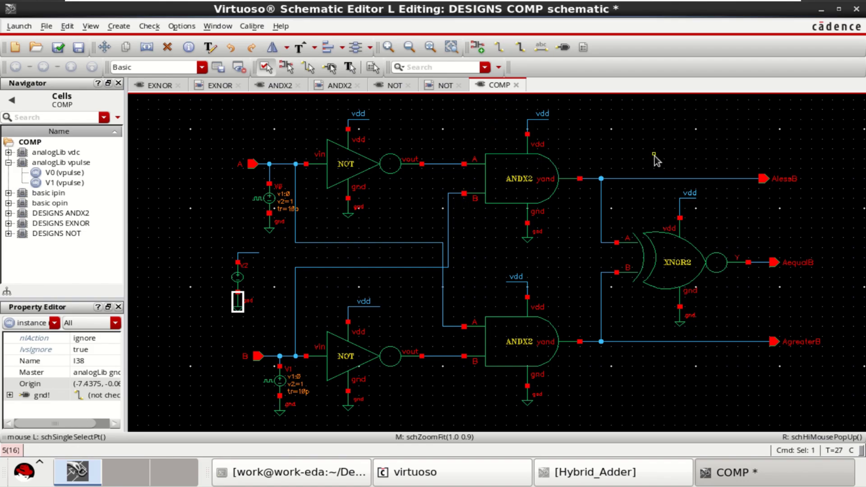
Step: Label the wire above V2 with the net name vdd, then select V2
left_click(653, 136)
left_click(540, 50)
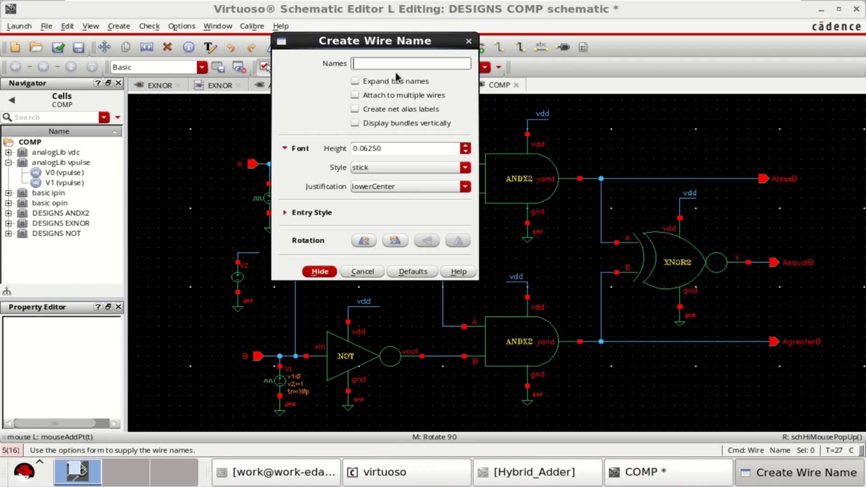
type("vdd")
left_click(321, 271)
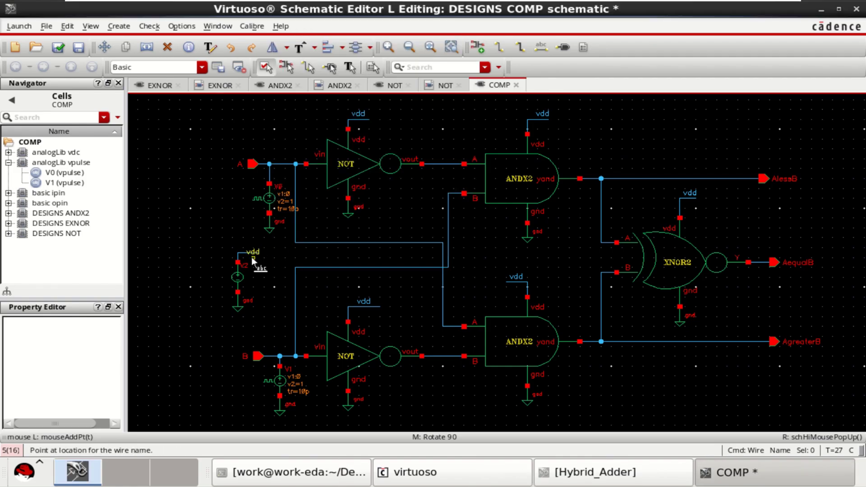
left_click(249, 257)
key("Escape")
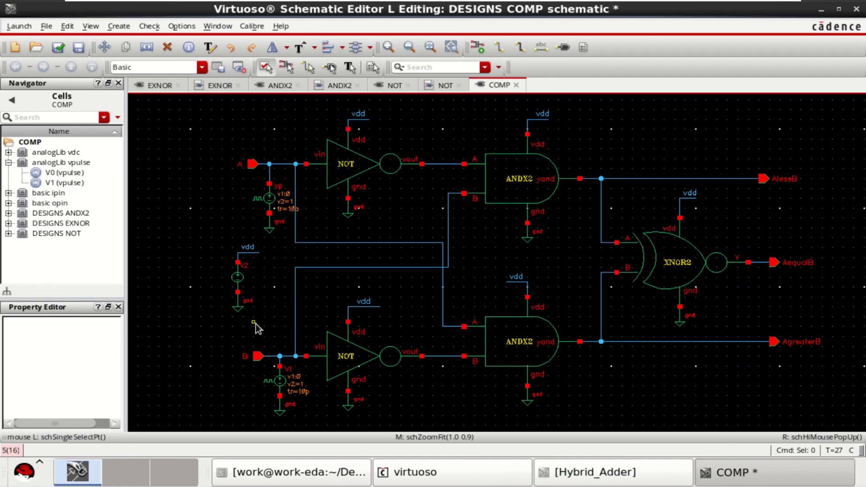
left_click(243, 282)
Step: Set V2's DC voltage to 1 V
key("q")
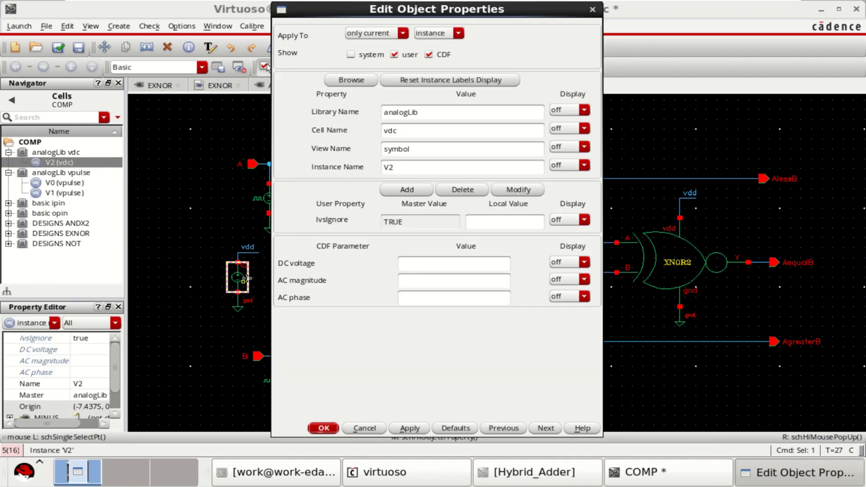
left_click(426, 265)
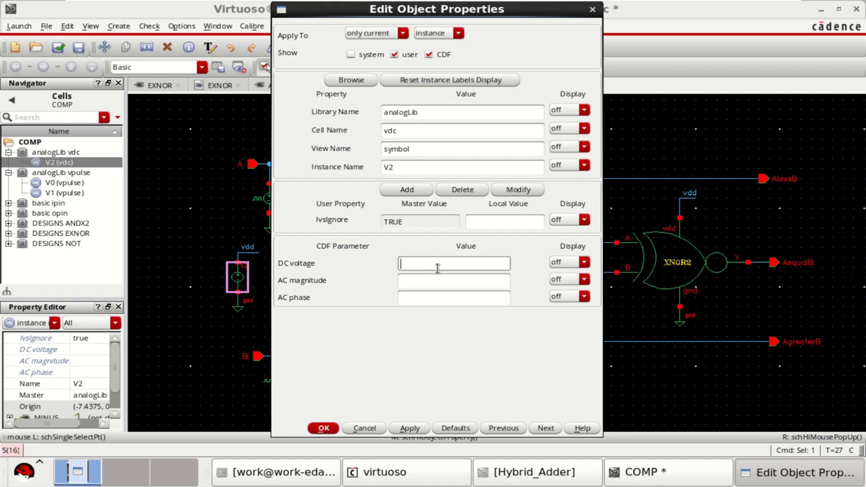
type("1")
left_click(324, 428)
Step: Check and save the COMP schematic again
left_click(198, 213)
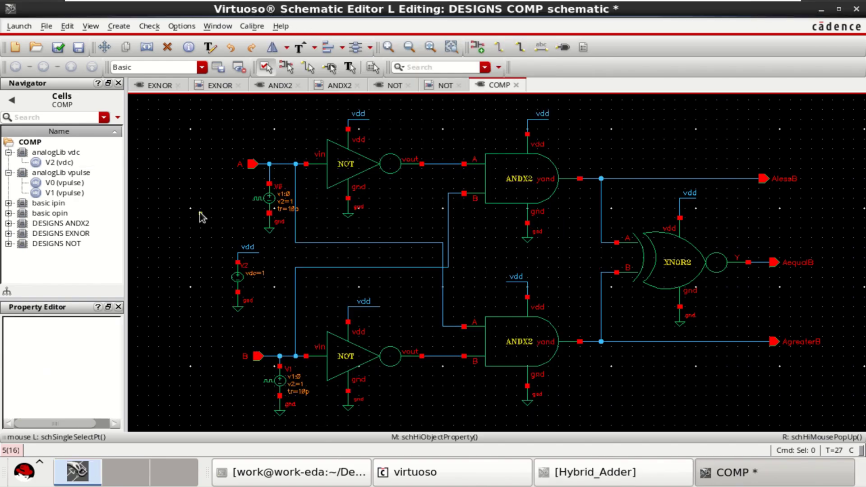
left_click(59, 47)
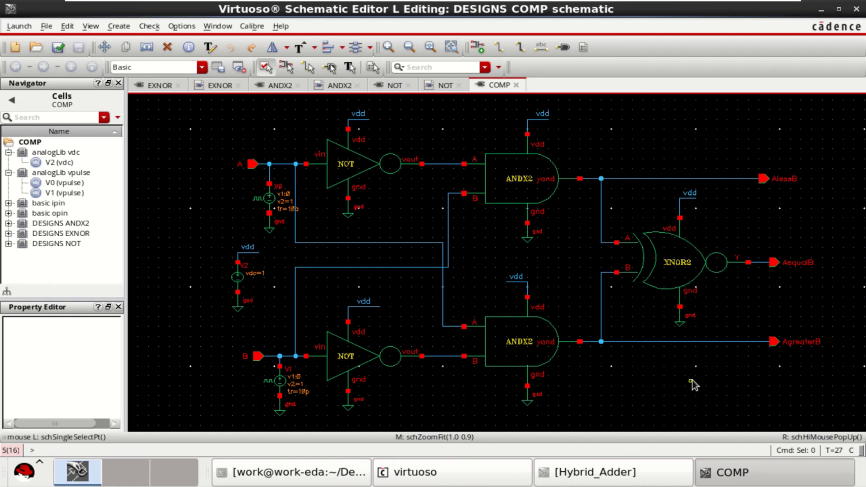
left_click(59, 49)
left_click(26, 26)
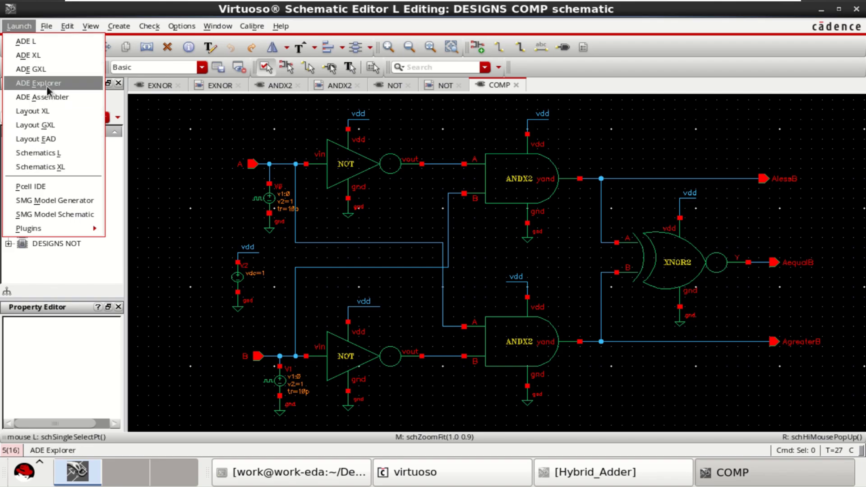
Step: Launch ADE L and set up a transient analysis with 40n stop time and moderate accuracy
left_click(54, 41)
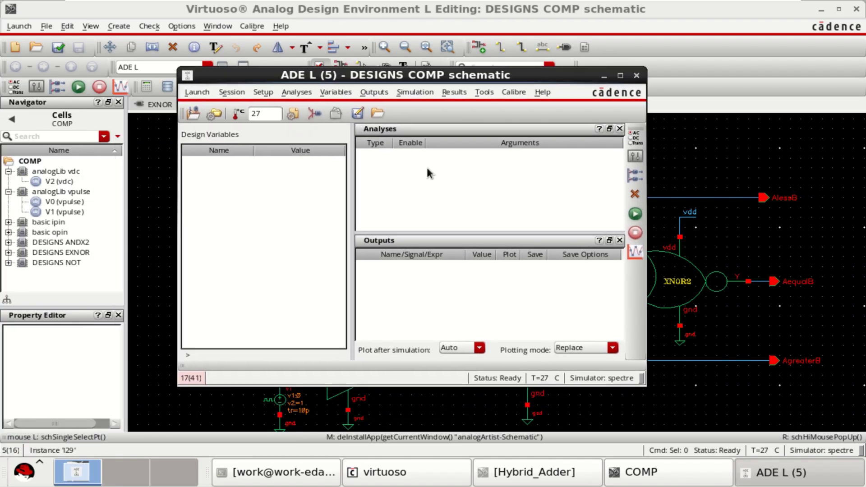
right_click(425, 164)
left_click(454, 159)
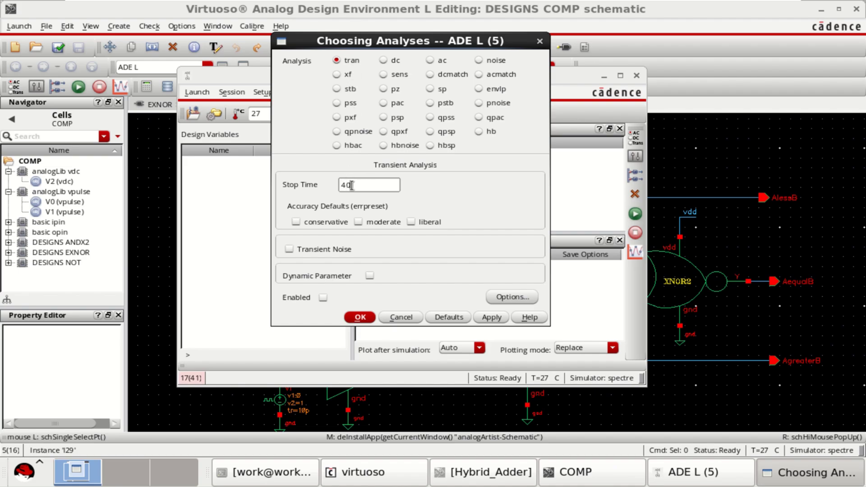
type("40n")
left_click(371, 221)
Step: Accept the transient analysis and begin selecting outputs from the schematic design
left_click(359, 317)
right_click(446, 291)
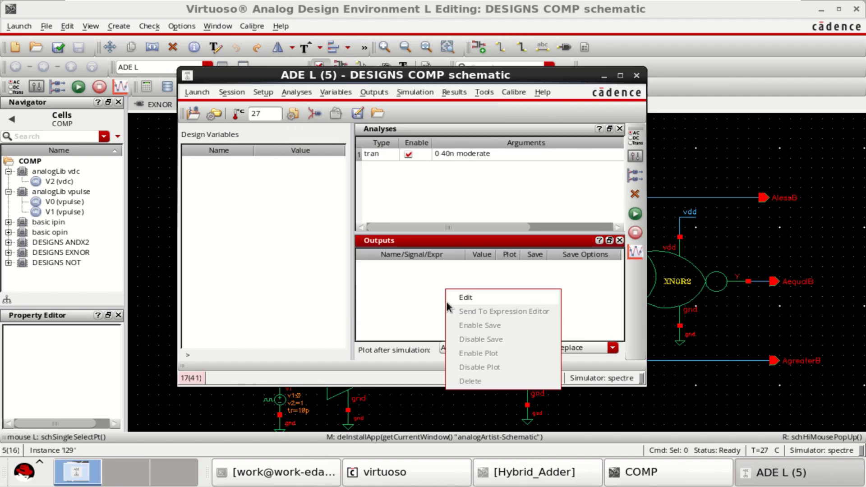
left_click(390, 281)
right_click(436, 283)
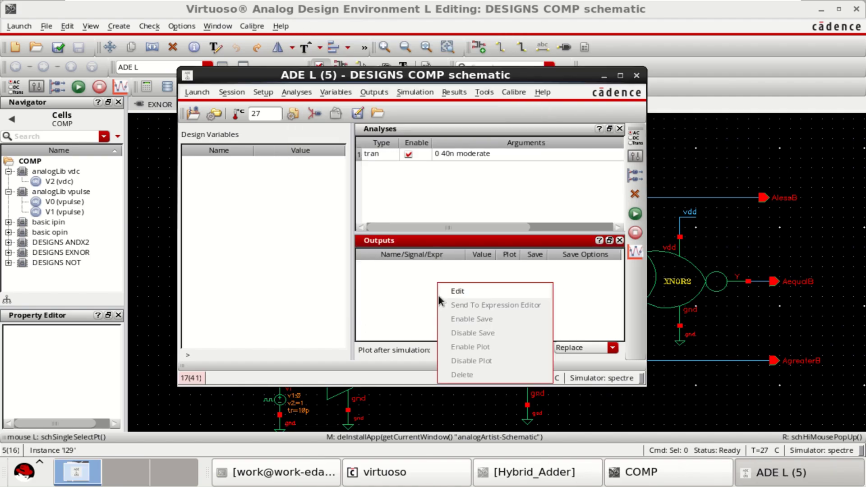
left_click(465, 293)
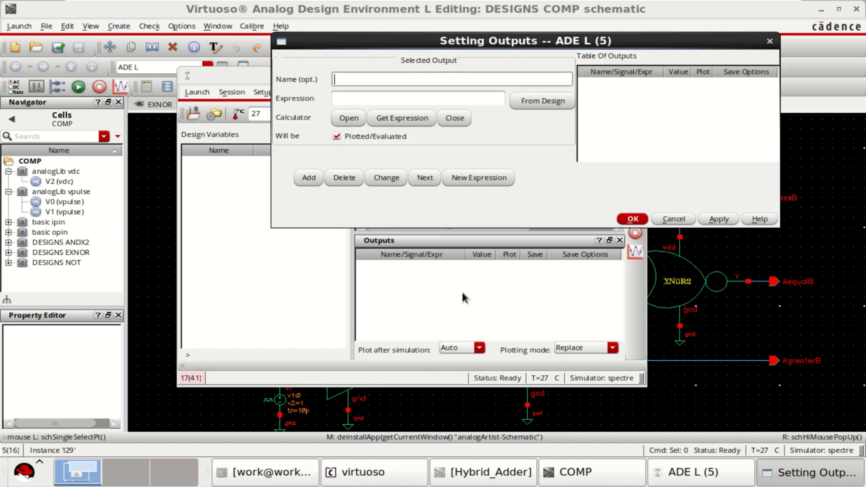
left_click(546, 100)
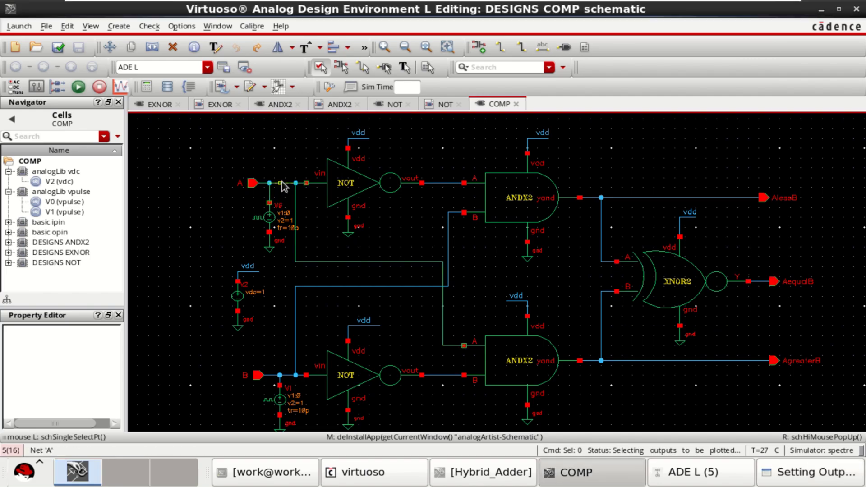
Step: Add nets B, AlessB, AequalB and AgreaterB as plotted outputs and confirm the five-output list
left_click(273, 377)
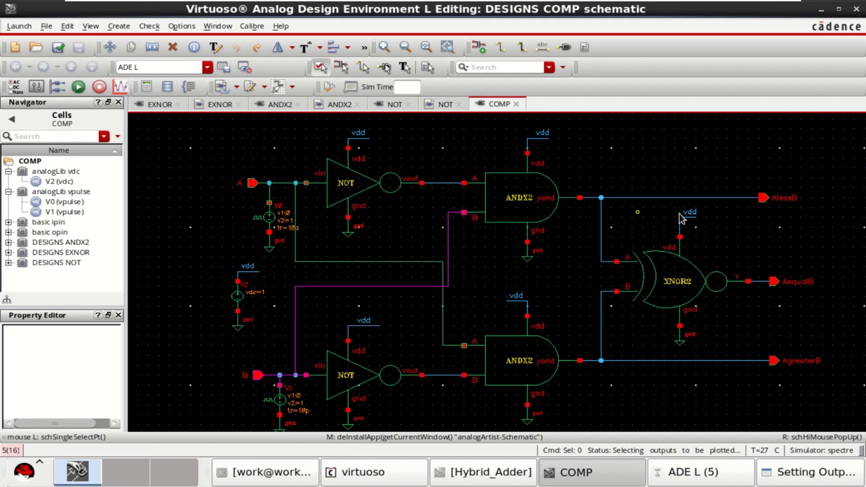
left_click(738, 203)
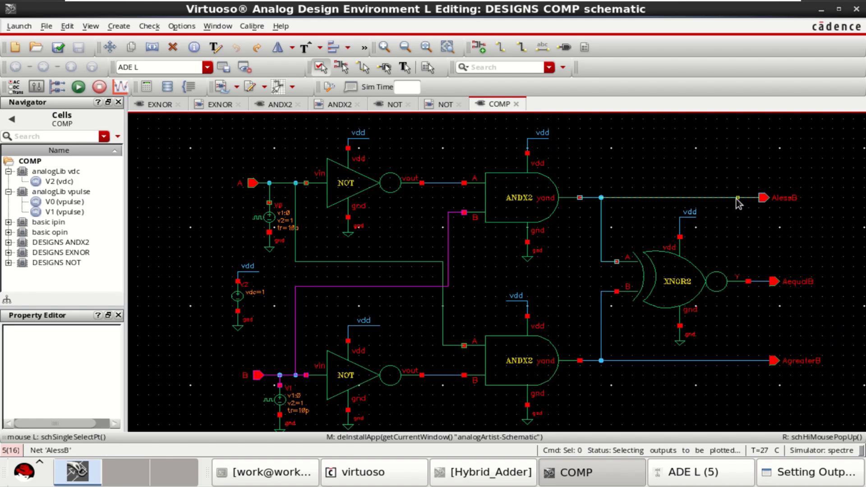
left_click(762, 285)
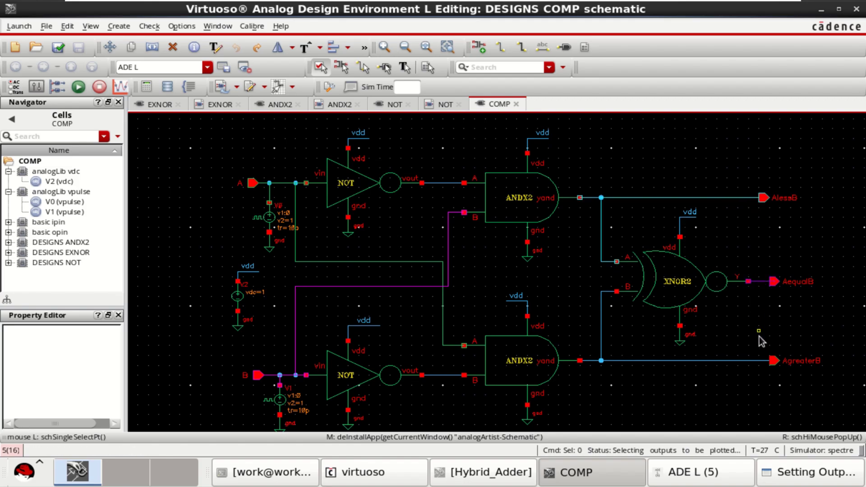
left_click(748, 361)
left_click(792, 471)
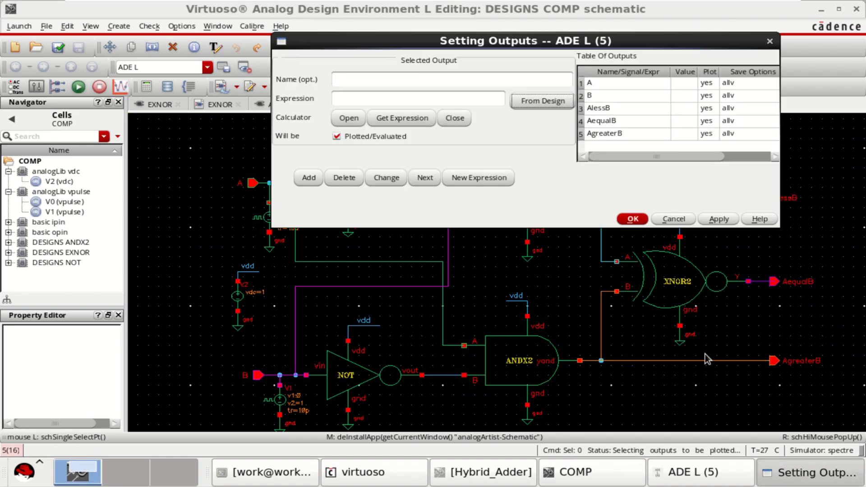
left_click_drag(573, 44, 550, 79)
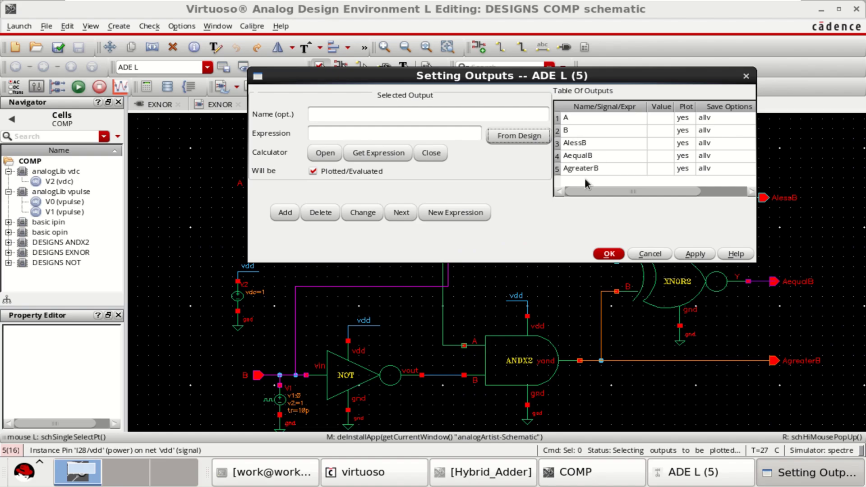
left_click(608, 254)
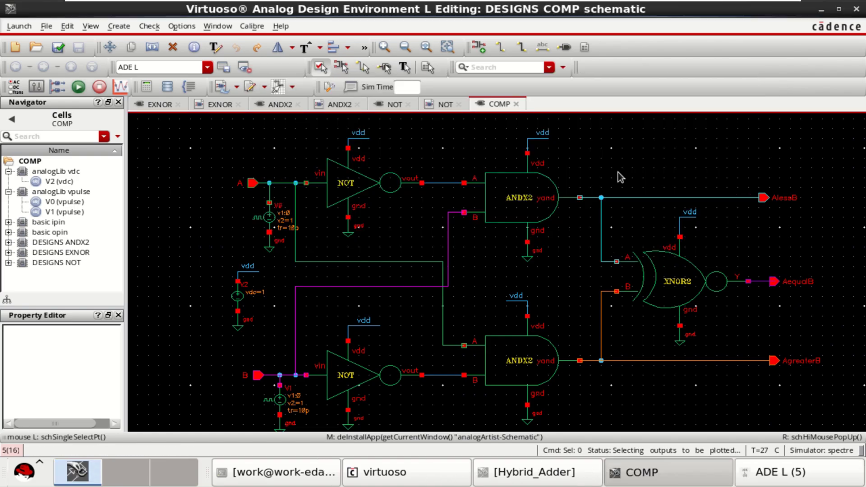
left_click(793, 472)
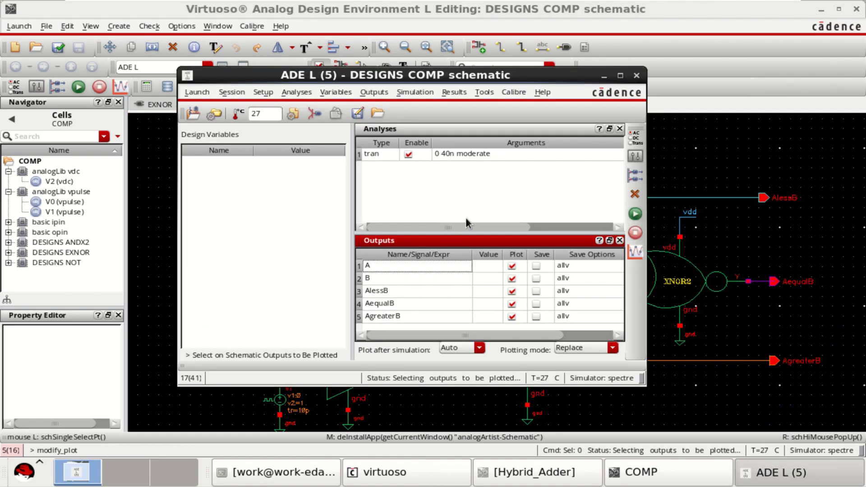
Step: Netlist and run the transient simulation from ADE L
left_click(634, 215)
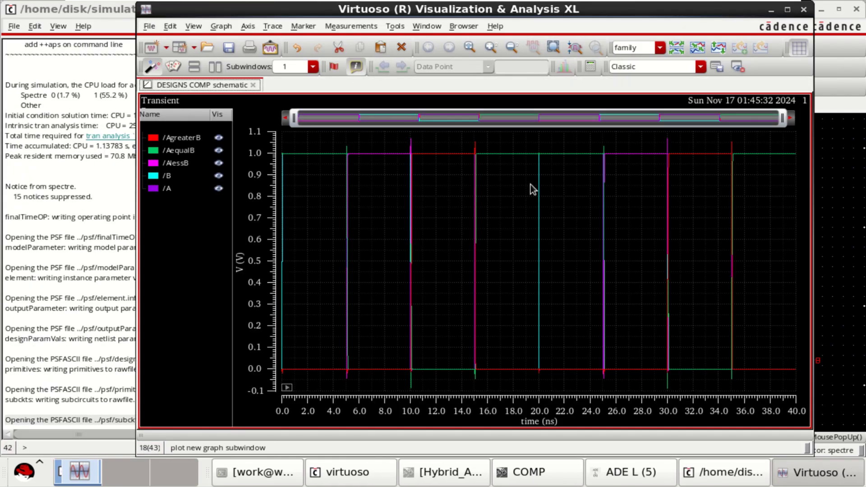
Step: Split the waveforms into separate strips and set the graph background to white
left_click(675, 47)
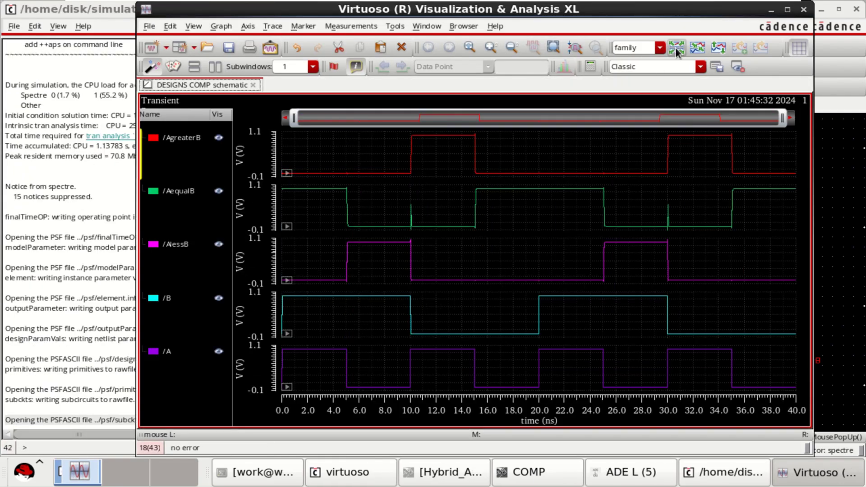
left_click(787, 10)
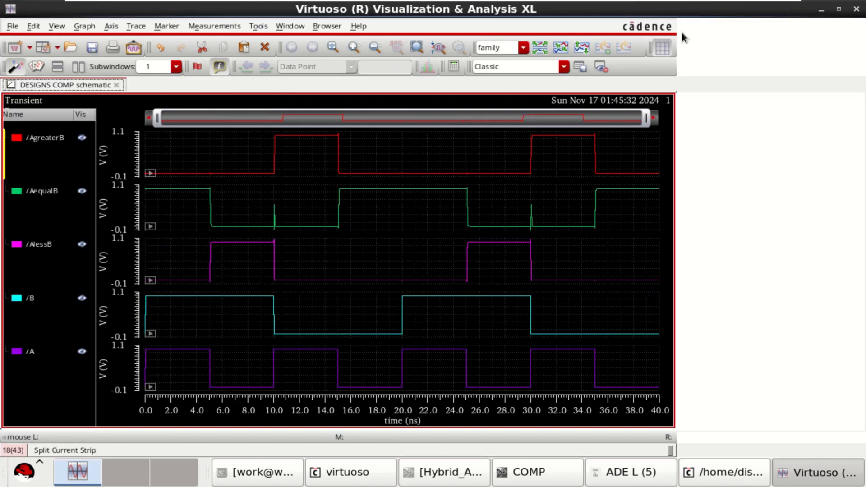
right_click(68, 160)
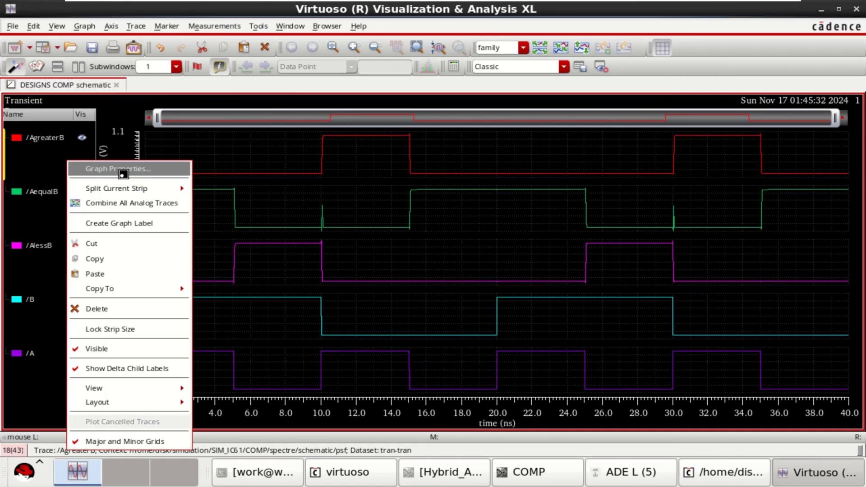
left_click(123, 173)
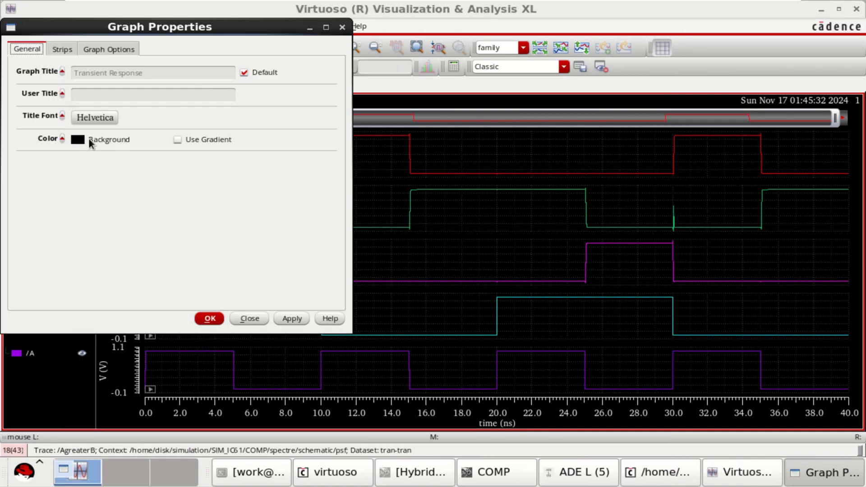
left_click(88, 139)
left_click(157, 180)
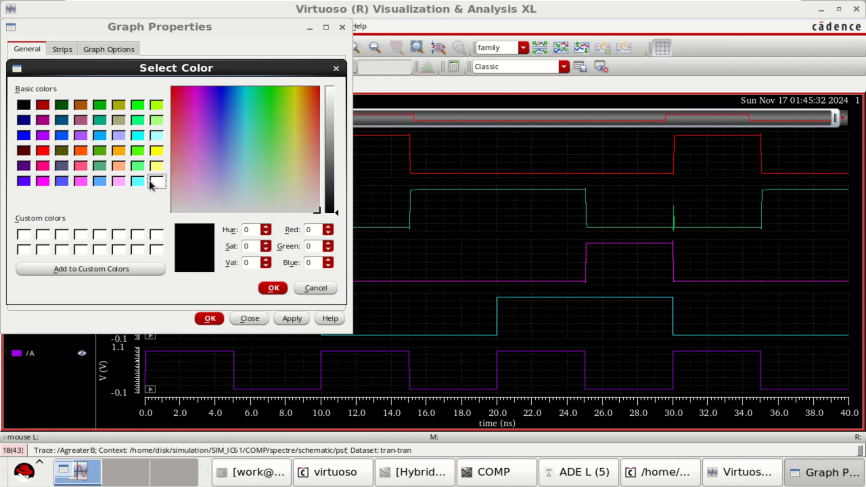
left_click(266, 287)
left_click(210, 318)
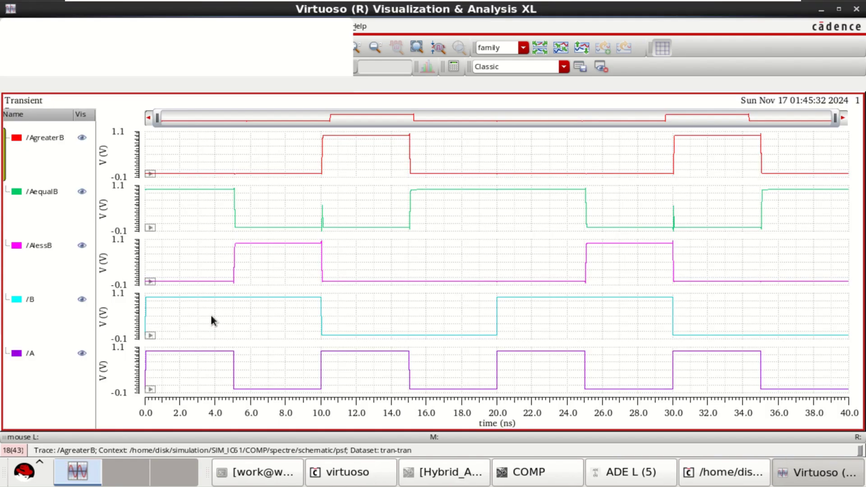
Step: Select the five traces and set the /A trace line width to Thick
left_click(36, 138)
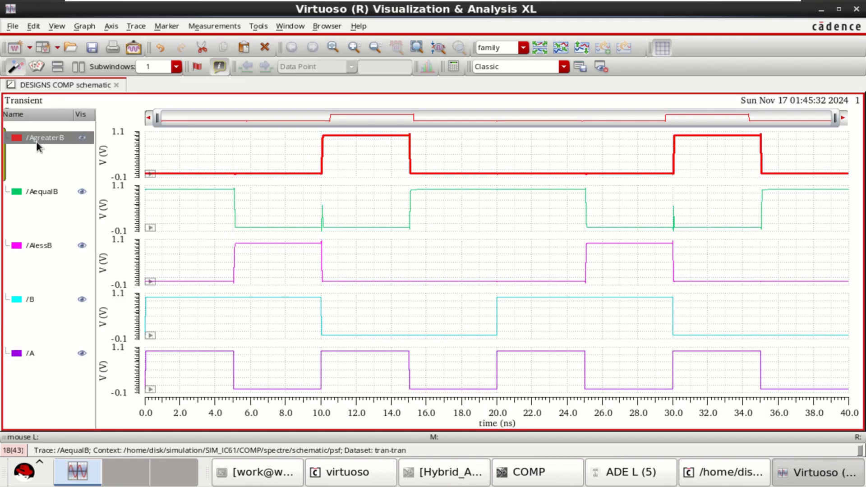
left_click(34, 189)
left_click(40, 245)
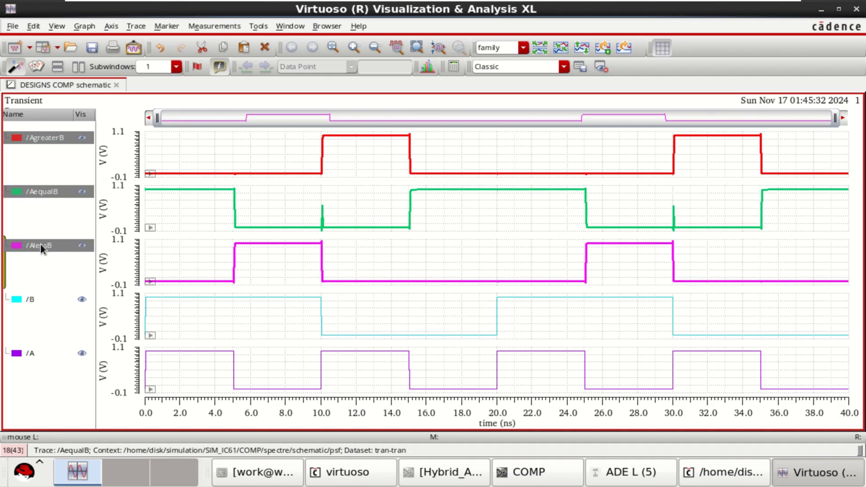
left_click(31, 299)
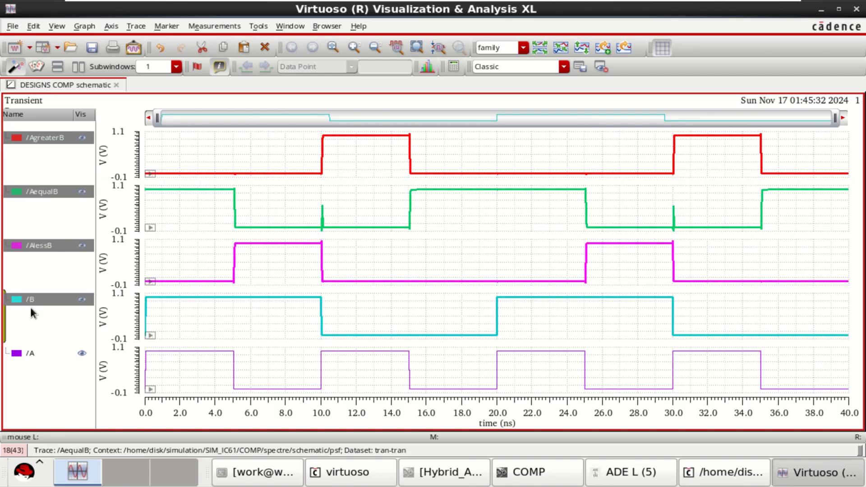
left_click(28, 351)
right_click(28, 351)
mouse_move(76, 284)
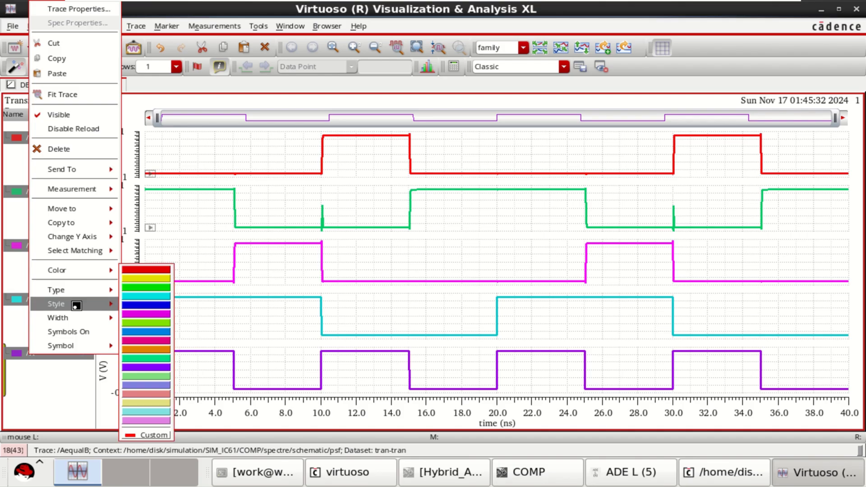
mouse_move(108, 318)
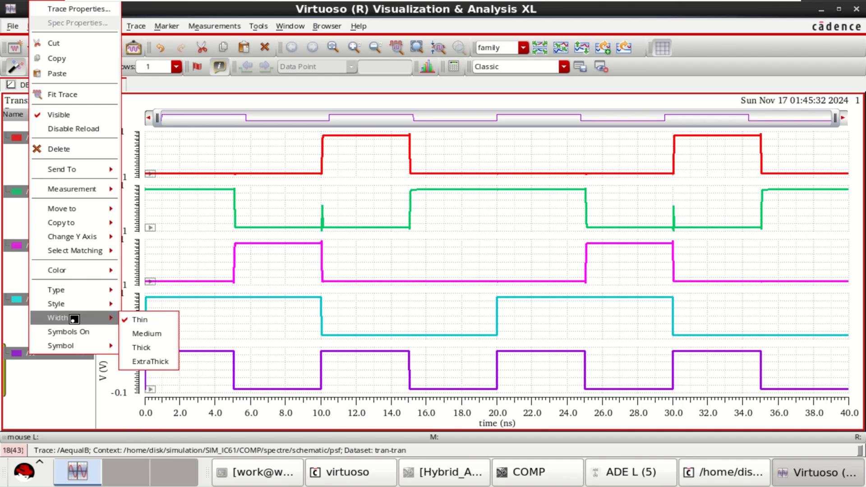
left_click(146, 346)
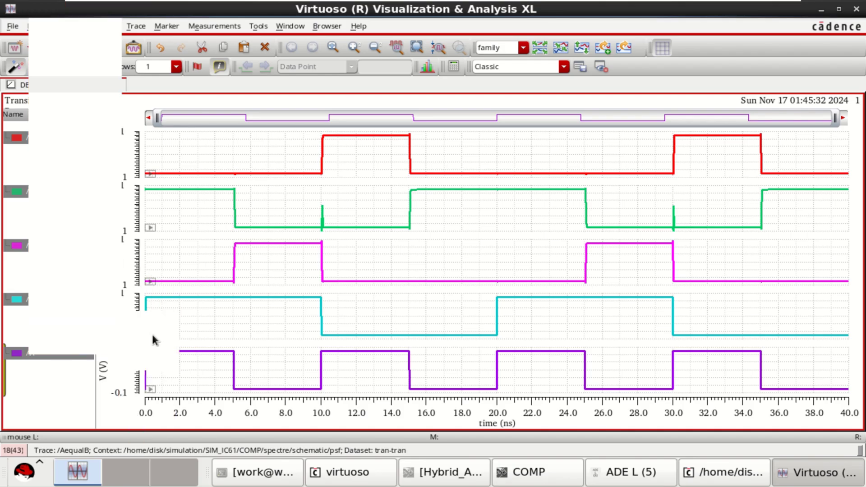
left_click(428, 258)
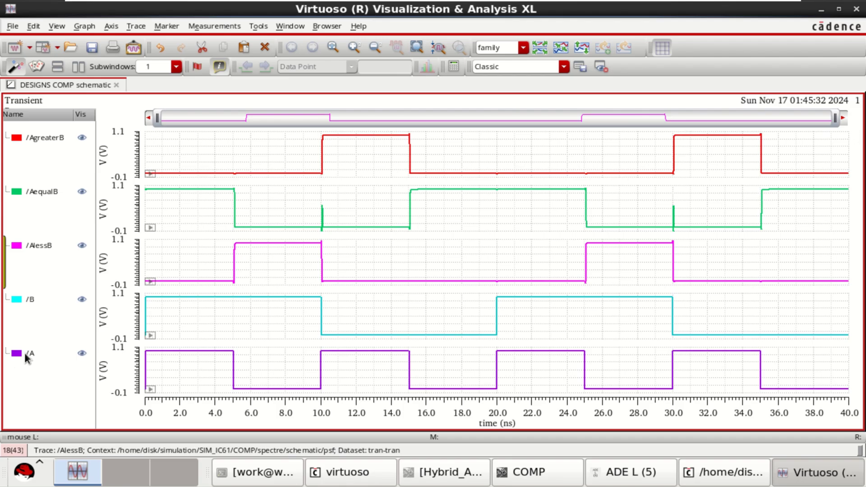
left_click(25, 355)
left_click(25, 298, "ctrl")
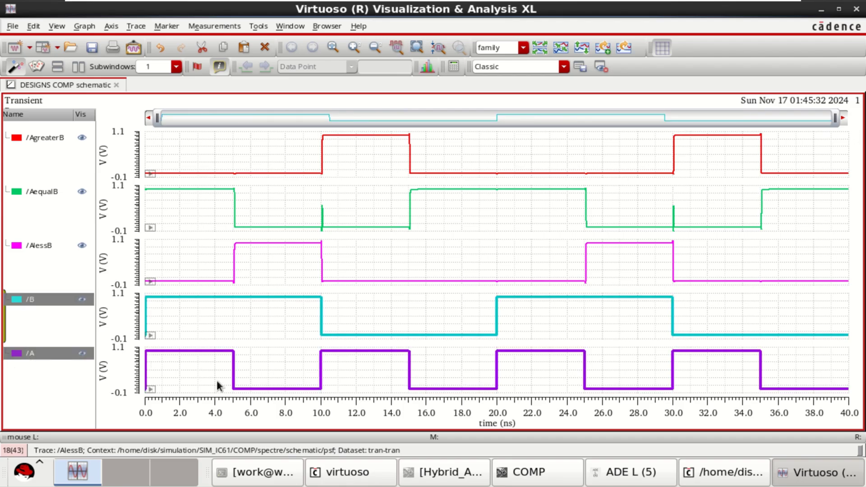
mouse_move(201, 353)
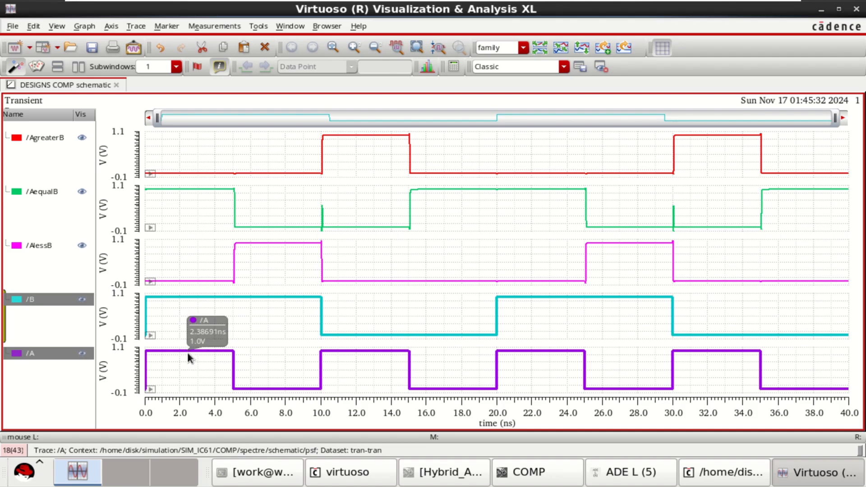
mouse_move(192, 298)
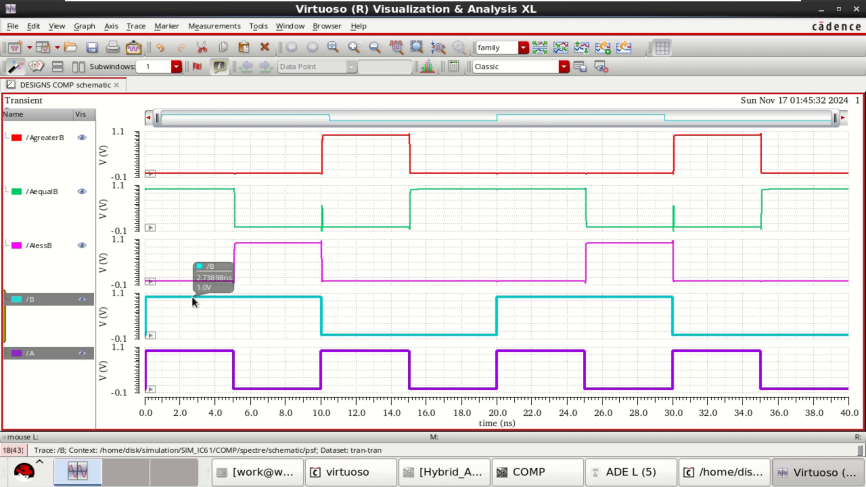
mouse_move(170, 189)
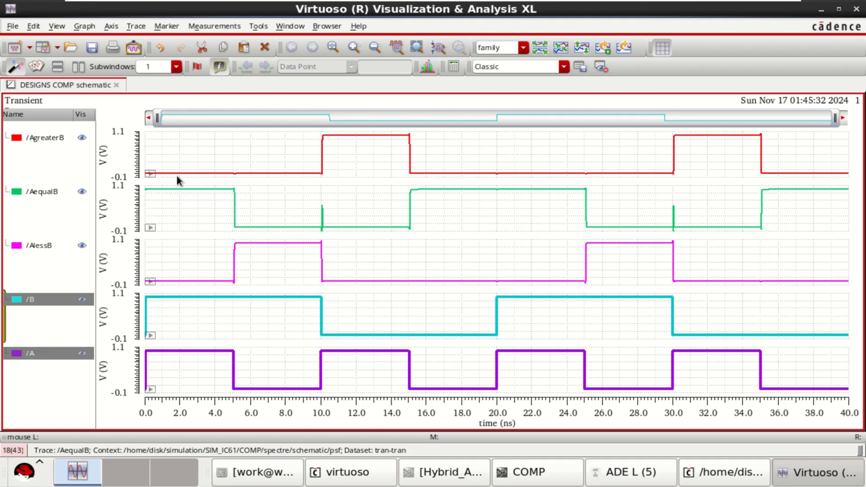
mouse_move(172, 282)
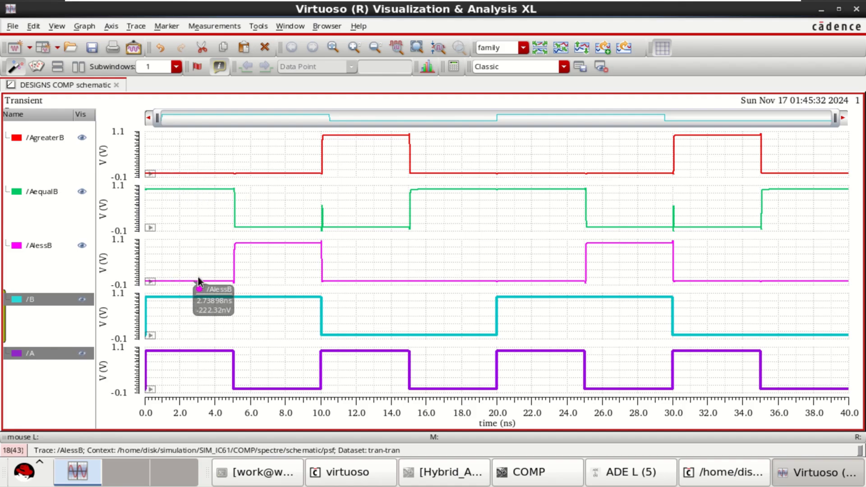
mouse_move(277, 305)
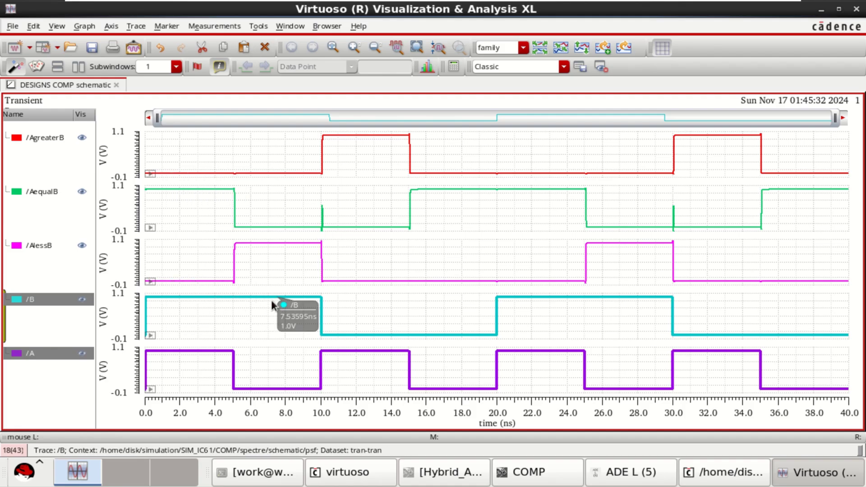
mouse_move(279, 390)
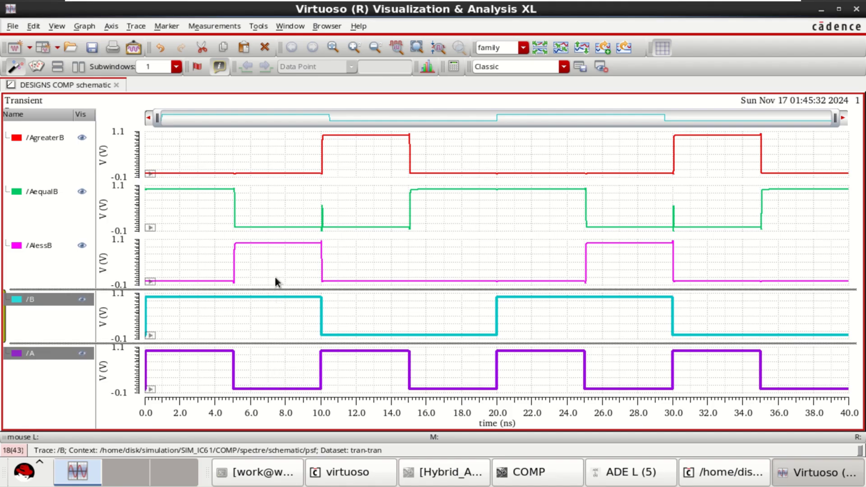
mouse_move(280, 244)
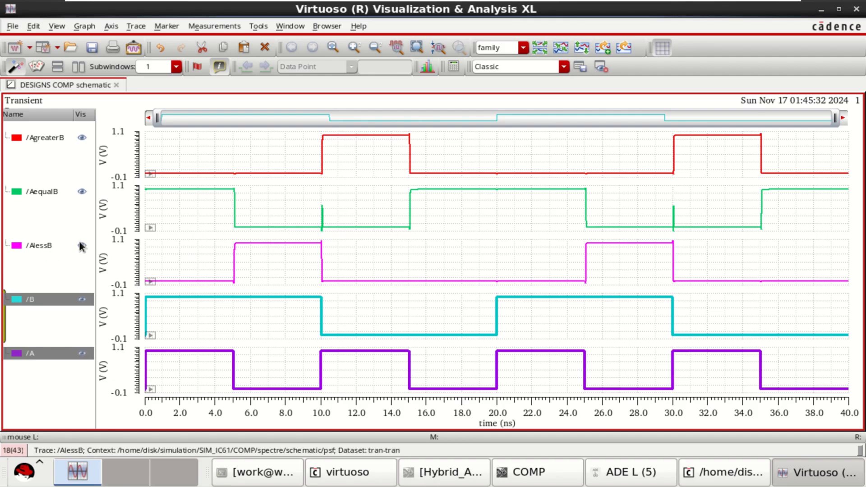
left_click(31, 245)
mouse_move(251, 243)
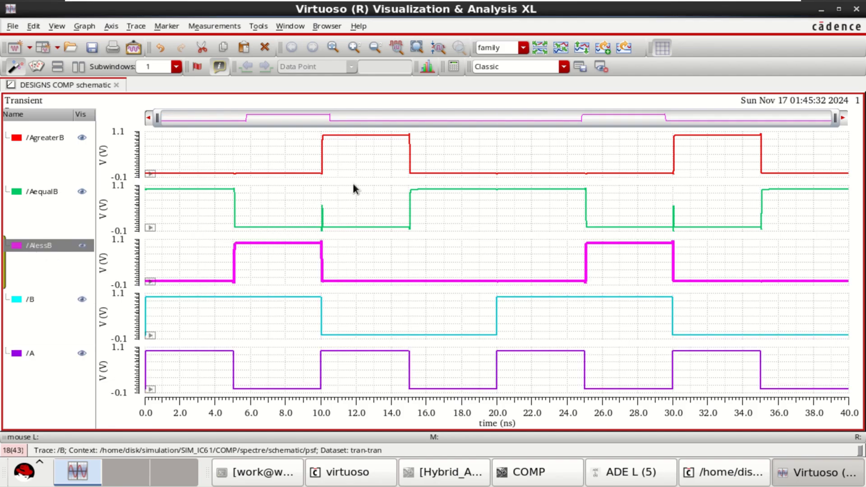
left_click(29, 353)
left_click(27, 297, "ctrl")
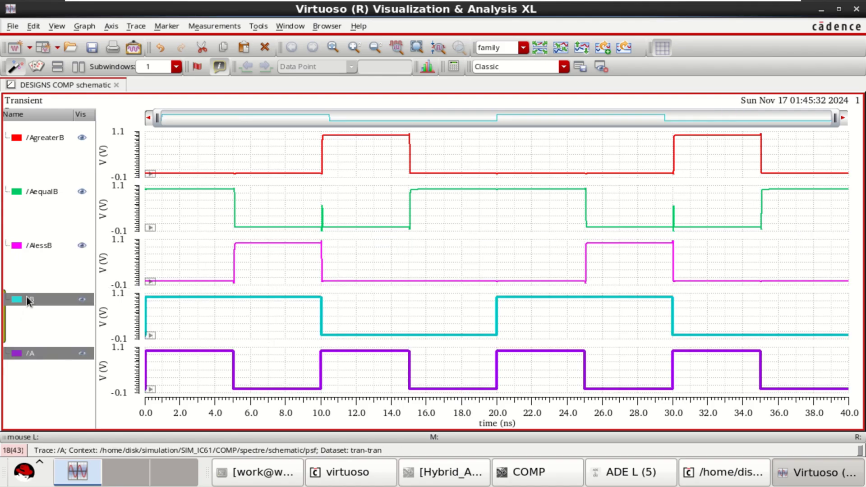
mouse_move(355, 353)
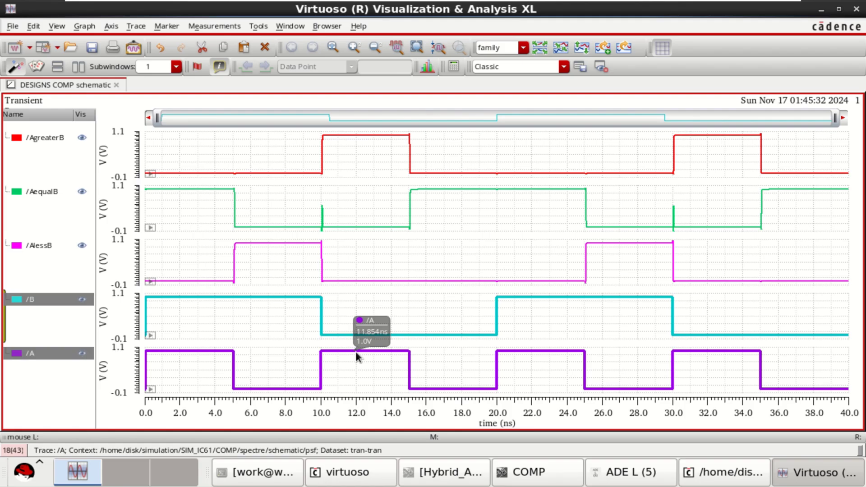
mouse_move(360, 333)
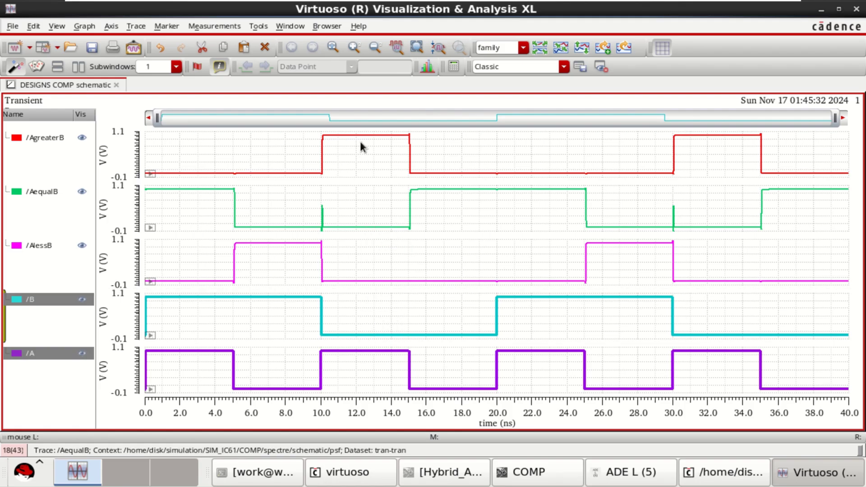
mouse_move(361, 134)
mouse_move(406, 219)
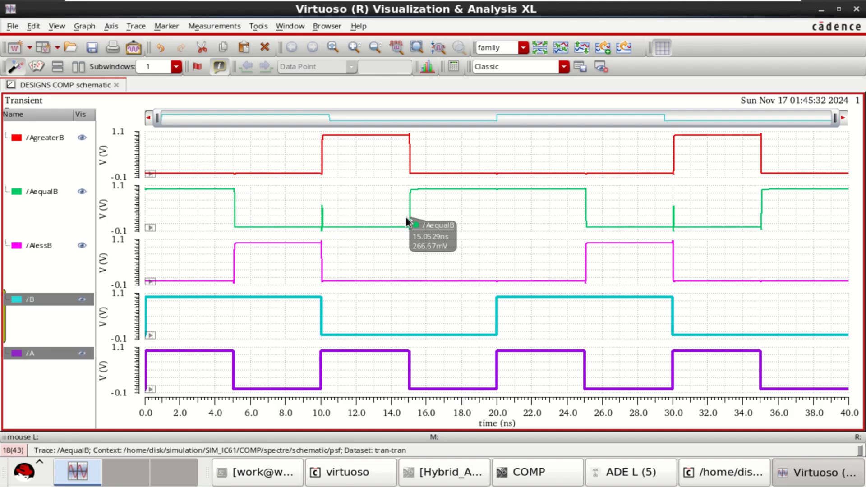
mouse_move(441, 334)
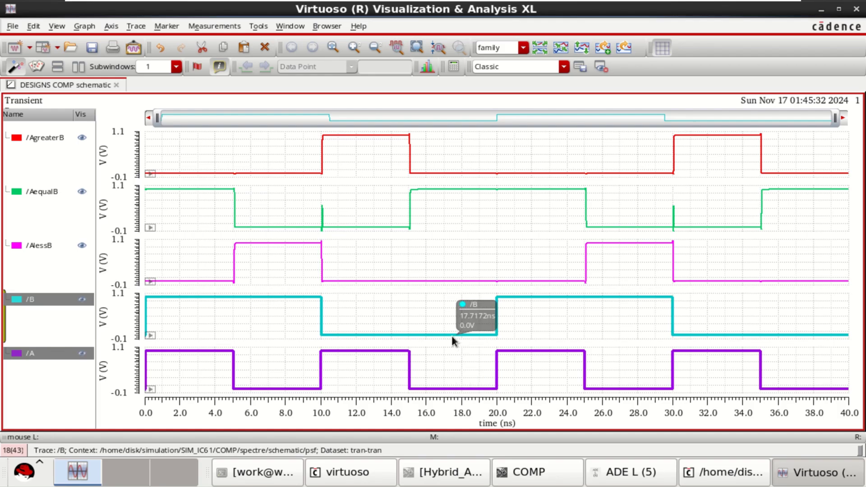
mouse_move(444, 189)
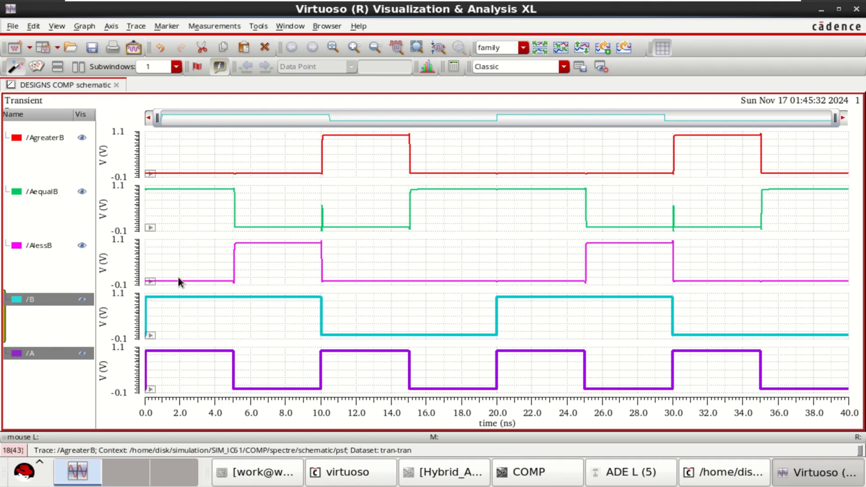
mouse_move(546, 194)
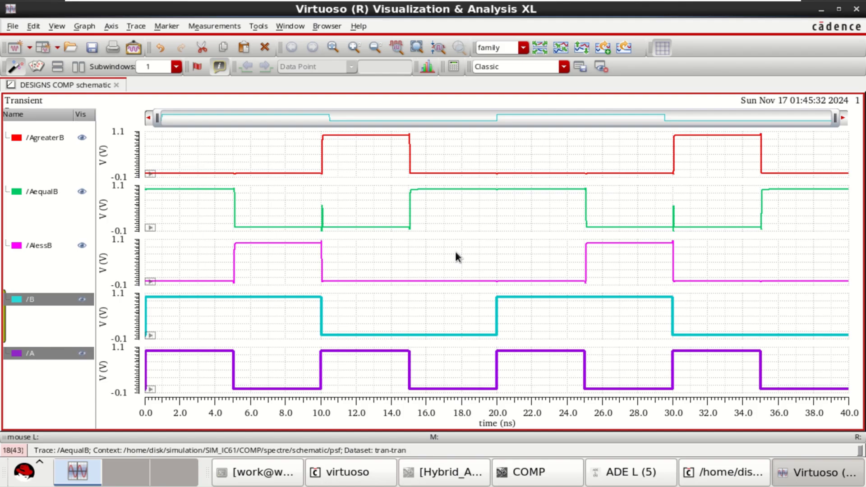
Step: Add vertical marker V1 across all traces, reading AequalB about 1 V and the other signals near 0
key("v")
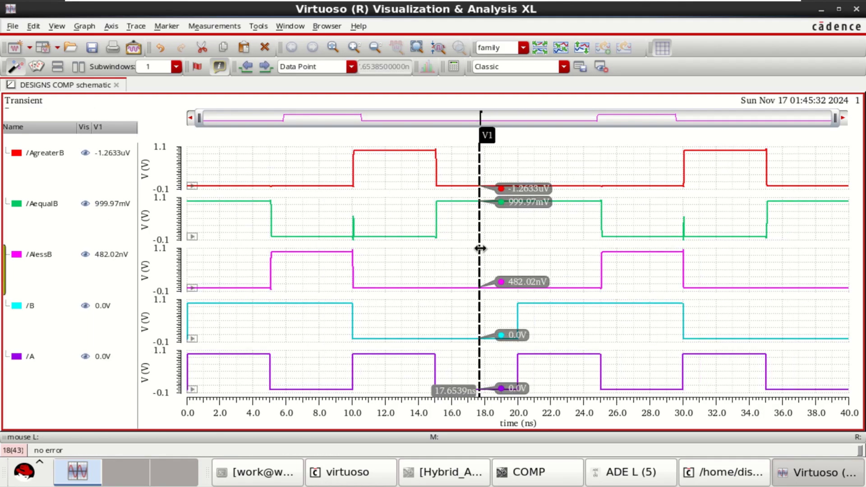